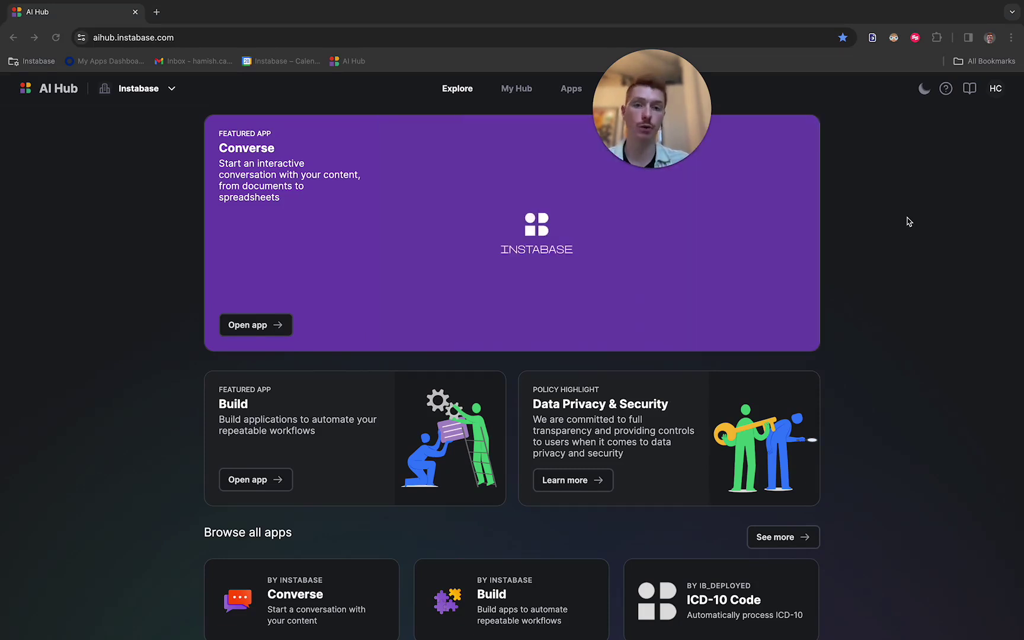
- Go to My Hub, your own project workspace, to start a new Build project
click(514, 90)
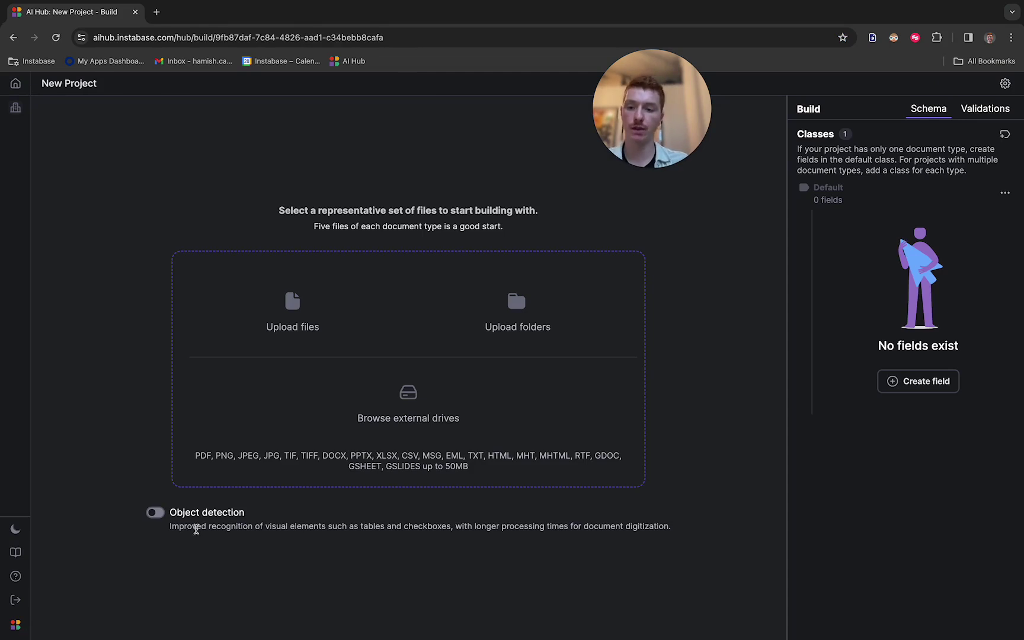
- Turn on object detection and upload nhs_payslip, g4 and the RBS bank statement from Desktop > Build
click(156, 515)
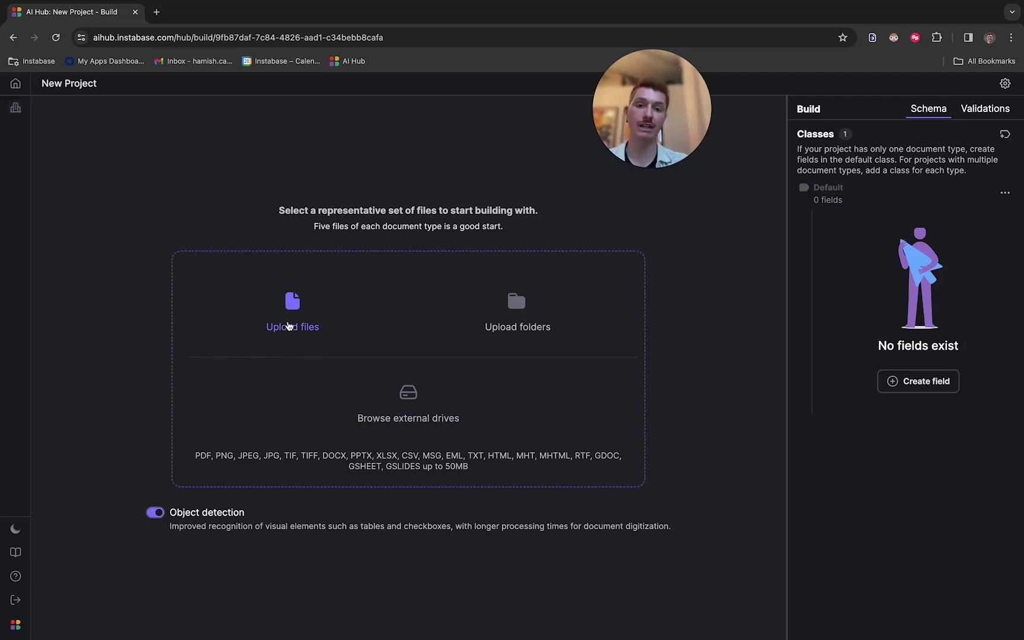
click(288, 326)
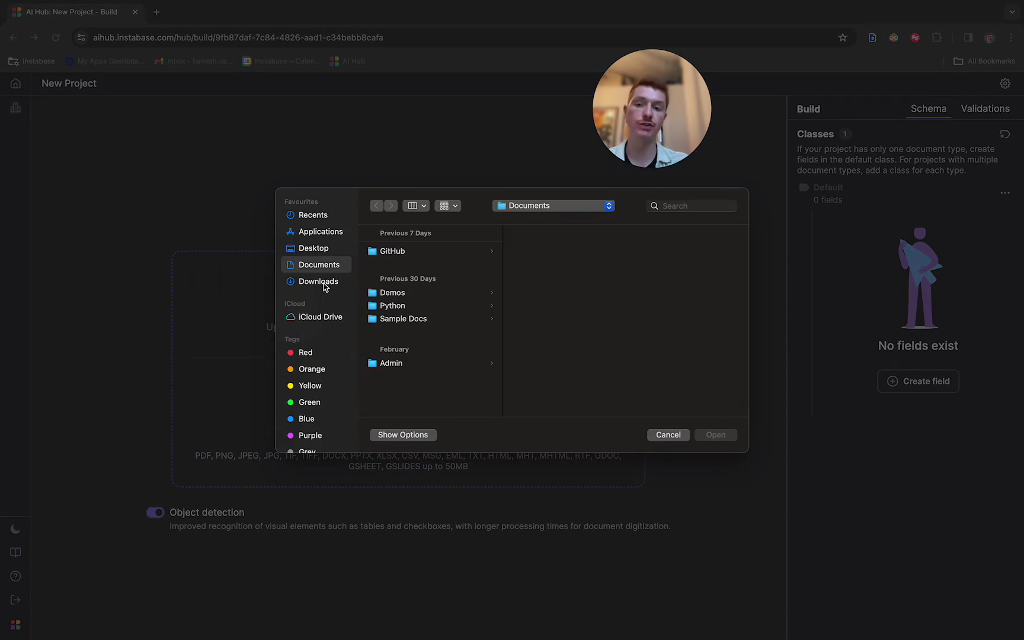
click(320, 250)
click(400, 254)
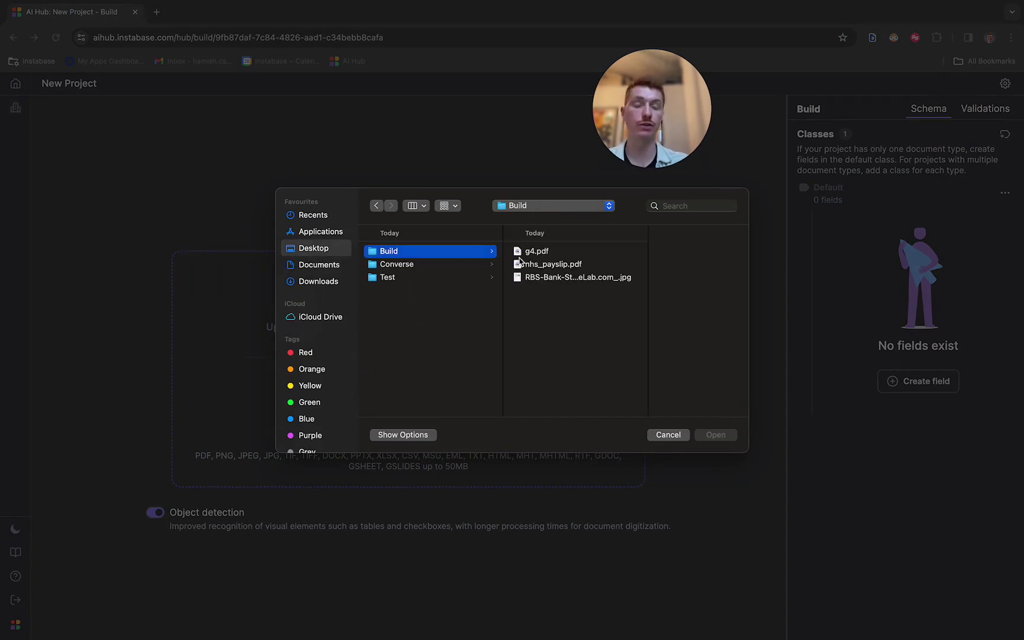
click(541, 254)
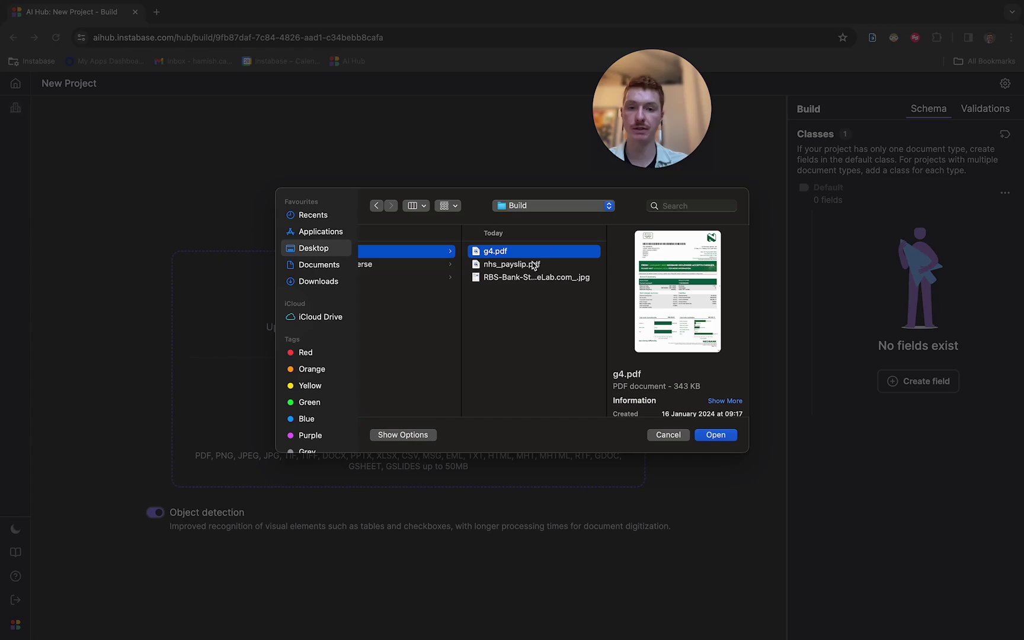
shift+click(540, 278)
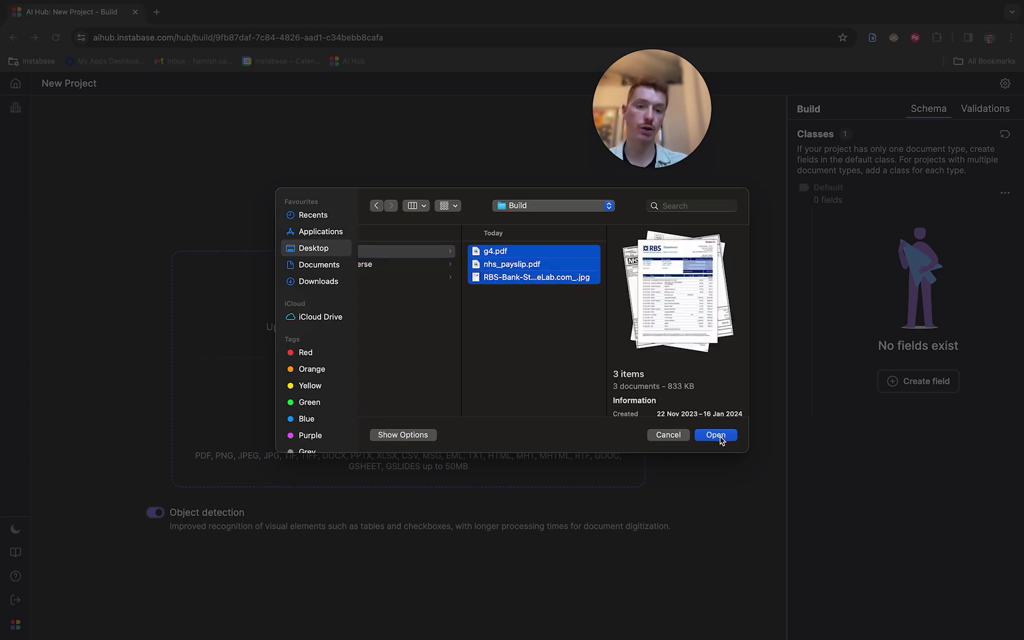
click(720, 435)
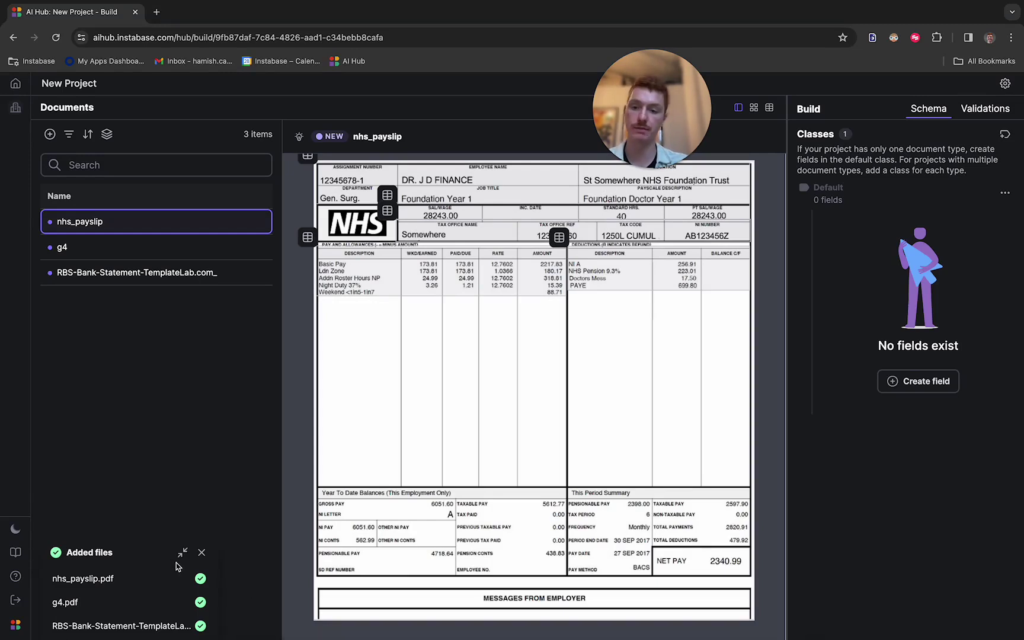
- Dismiss the added-files summary and preview the g4 and RBS bank statements
click(202, 552)
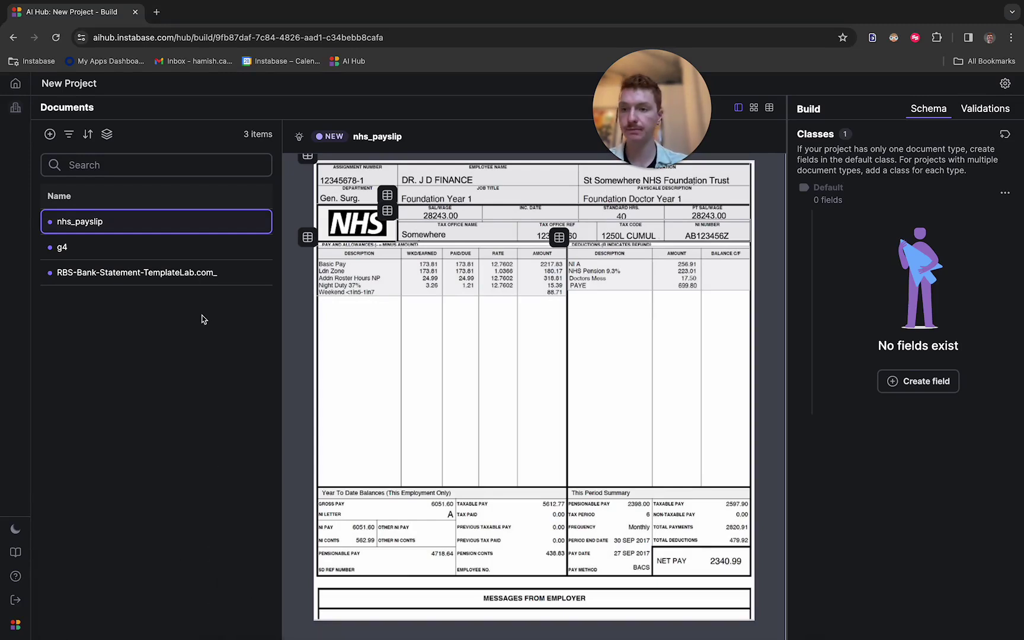
click(186, 254)
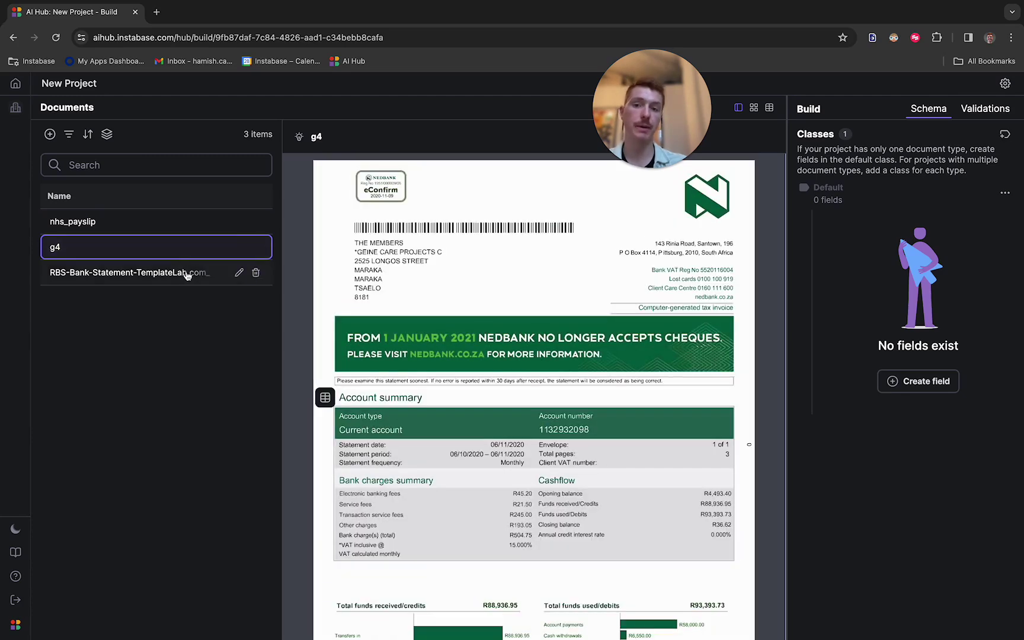
scroll(376, 304, down, 10)
click(185, 275)
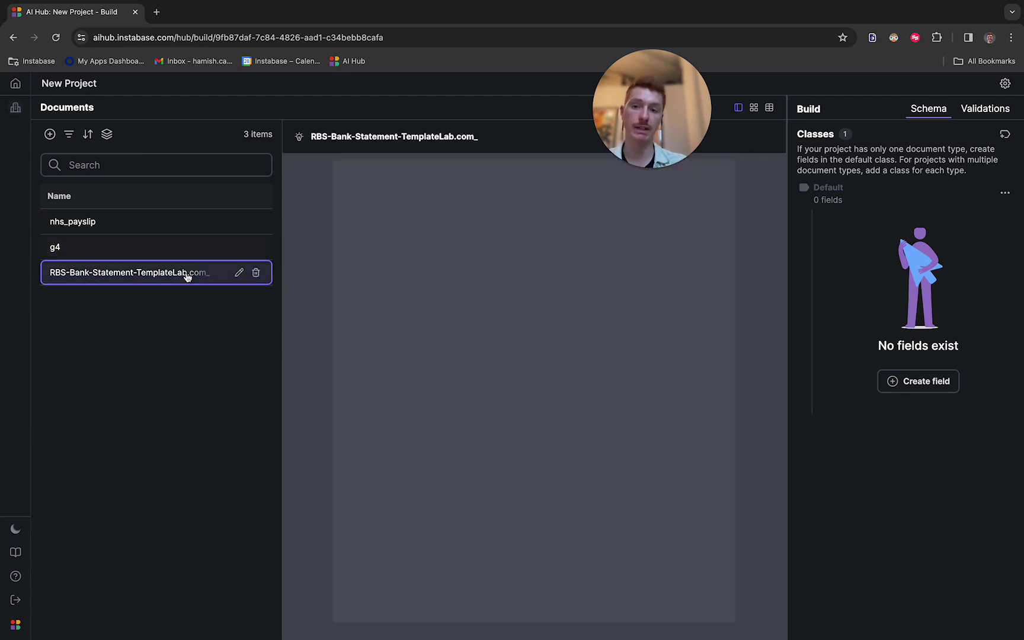
scroll(418, 372, down, 2)
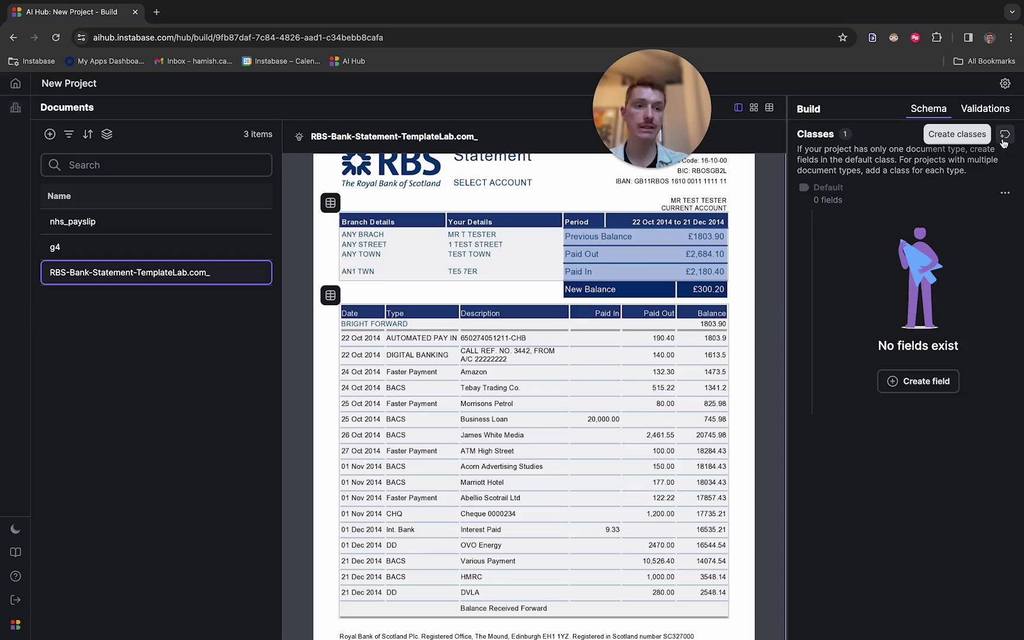
- Create Bank Statement and Payslip classes, then reclassify the three documents into them
click(1004, 138)
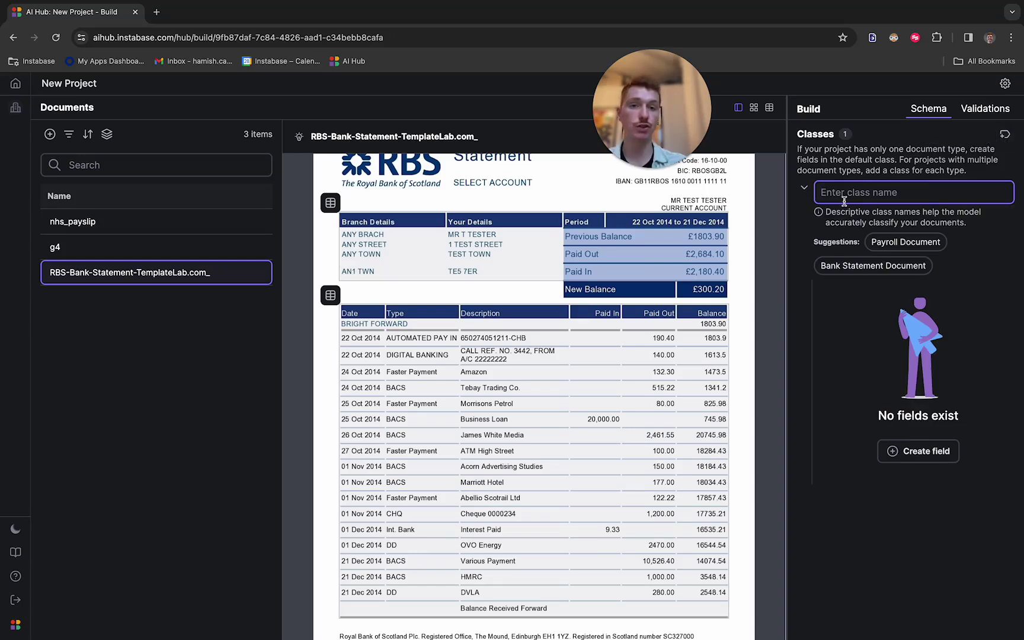
text(Bank Stat)
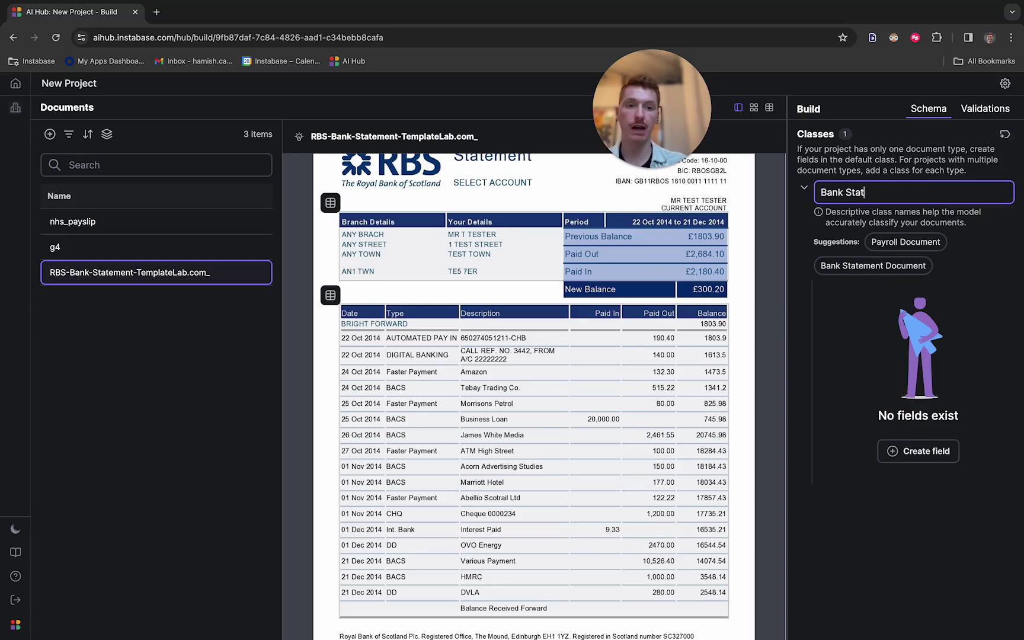
text(ement)
key(Return)
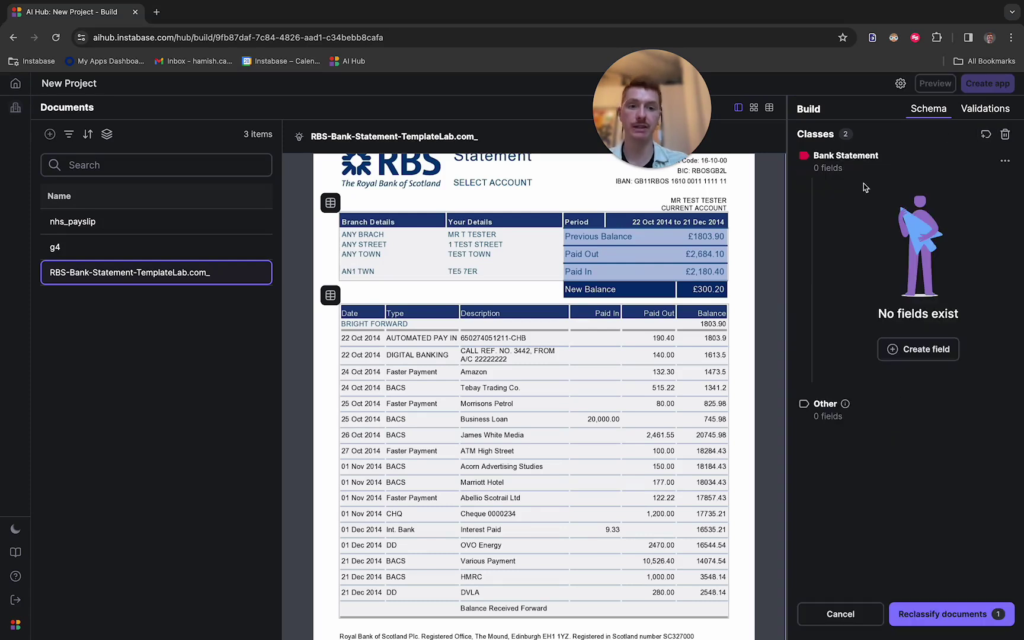
click(985, 134)
key(ctrl+a)
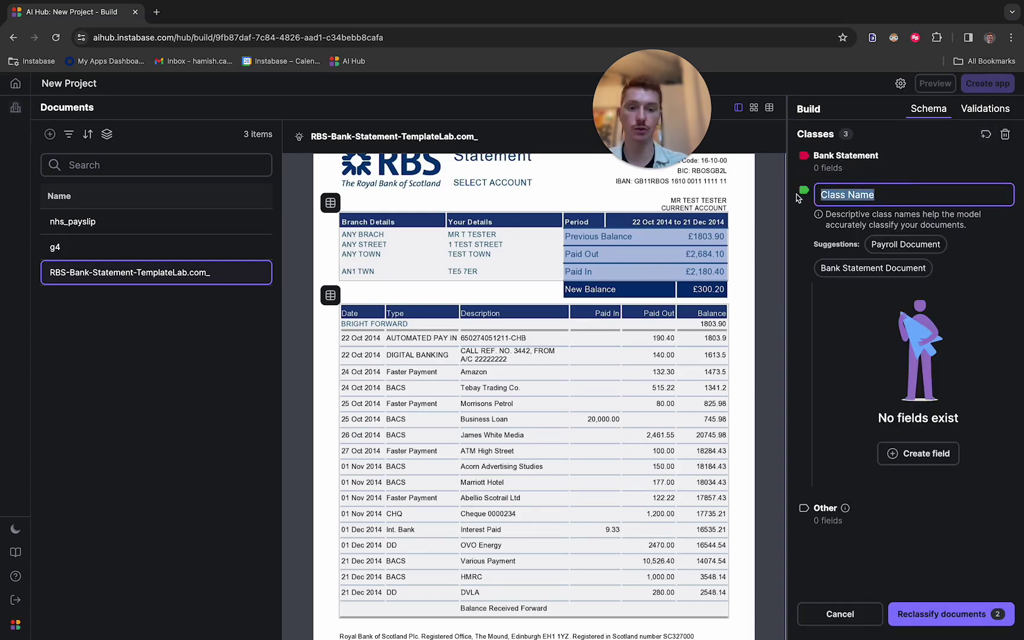
text(Payslip)
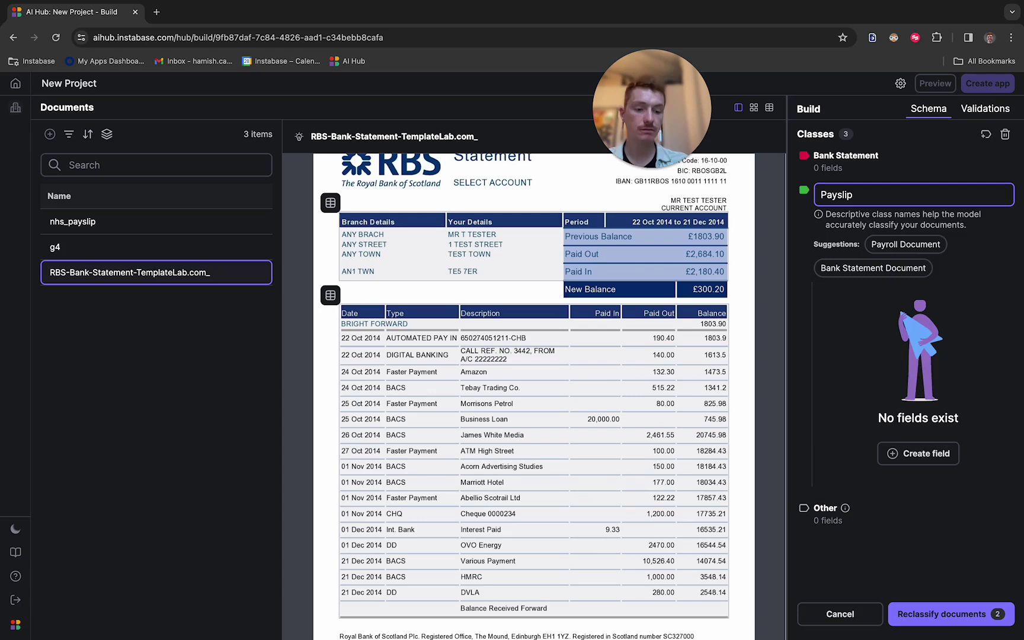
key(Return)
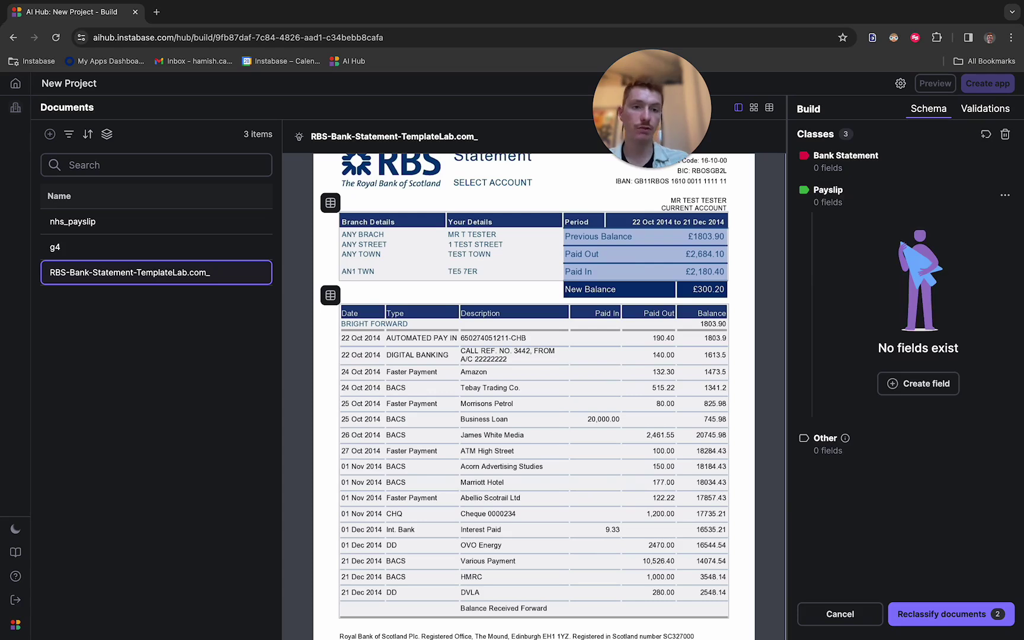
click(928, 615)
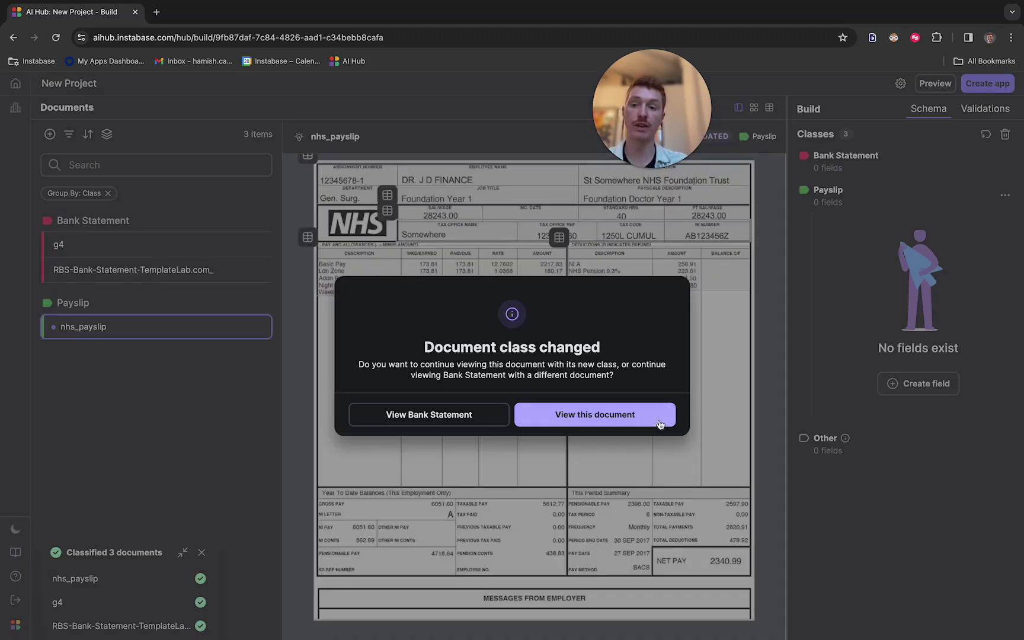
- Close the class-change notice and review g4, the RBS statement and nhs_payslip, ending on g4
click(659, 424)
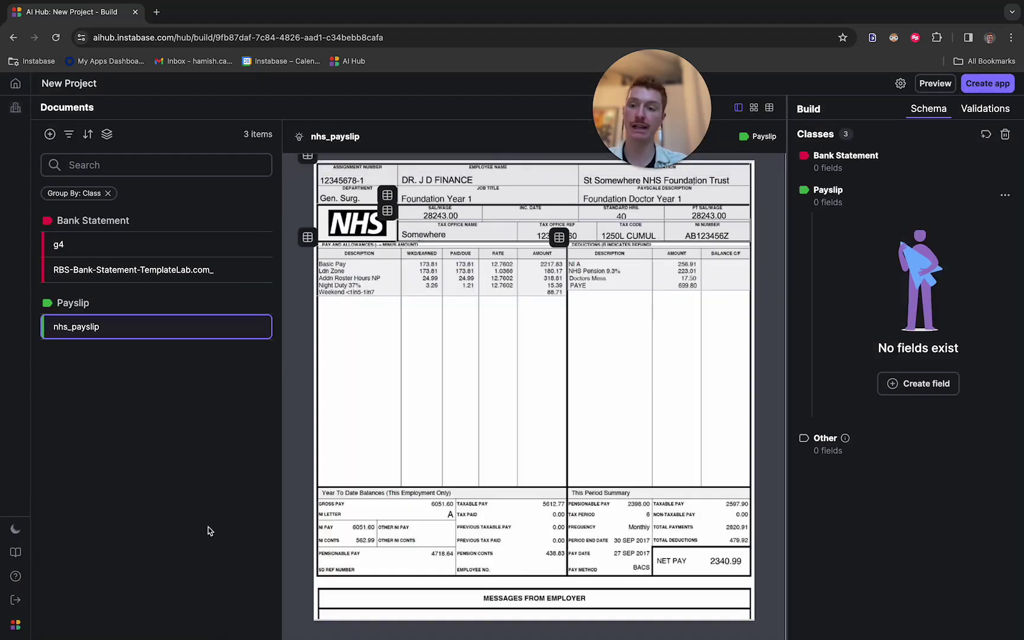
click(180, 246)
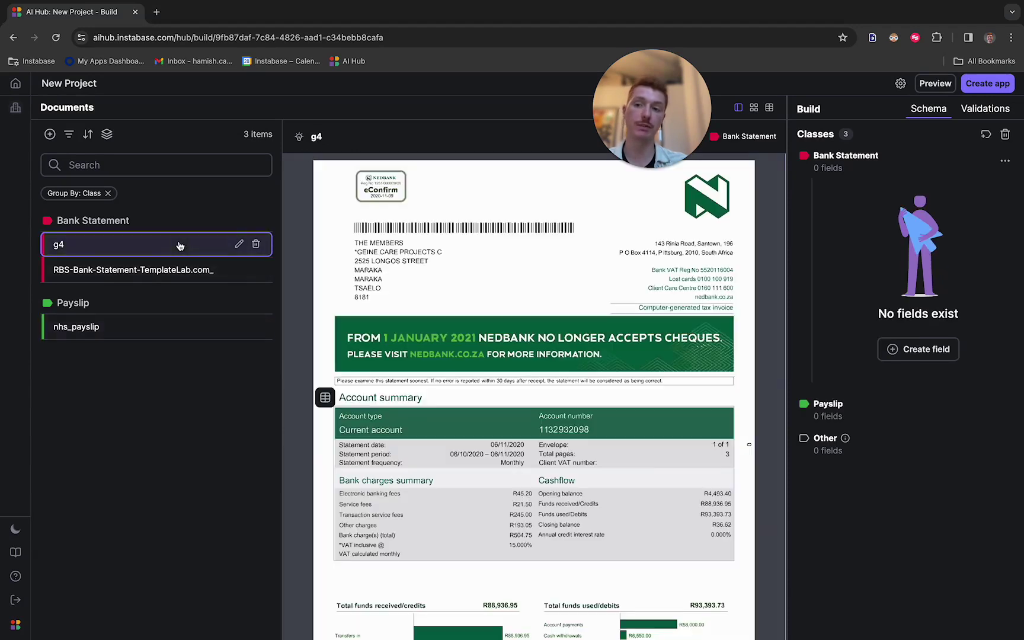
click(180, 271)
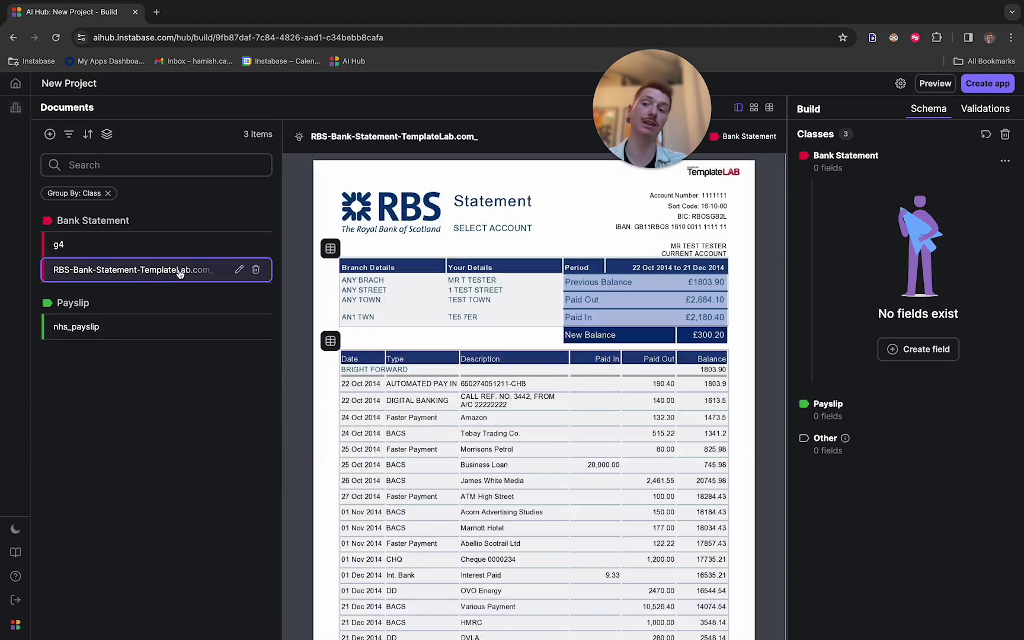
click(169, 326)
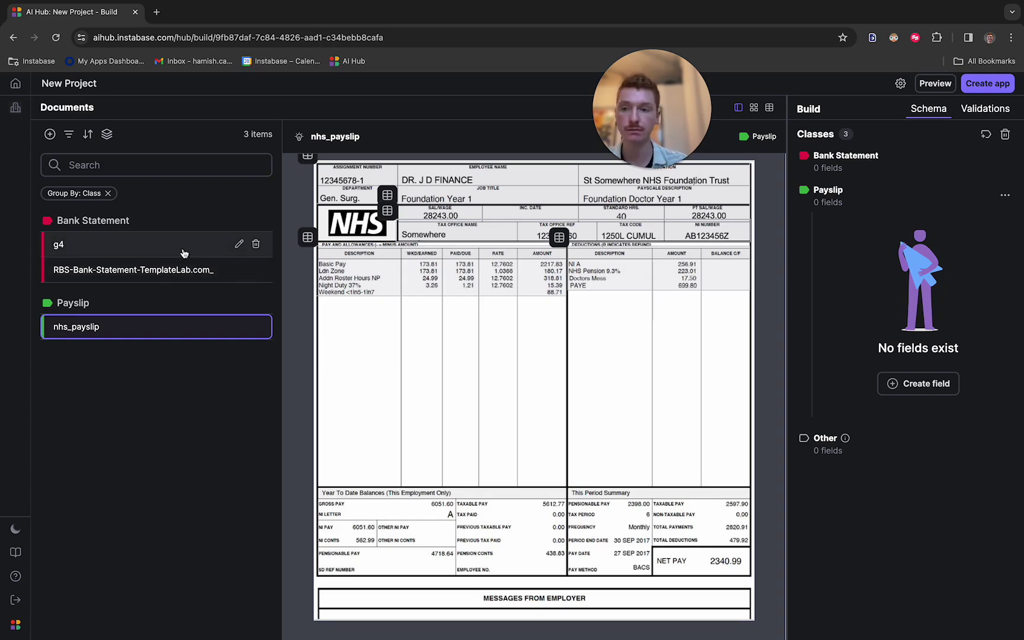
click(179, 250)
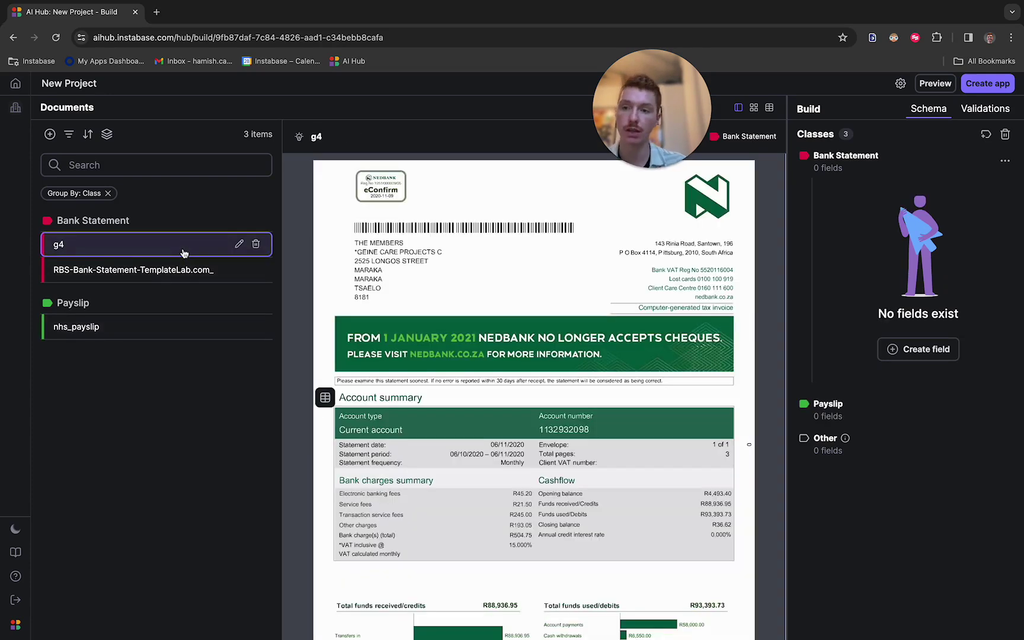
- Enter Bank Statement fields Account Number, Name, Address, Bank, Period End Date and Transaction Table
click(920, 352)
click(889, 403)
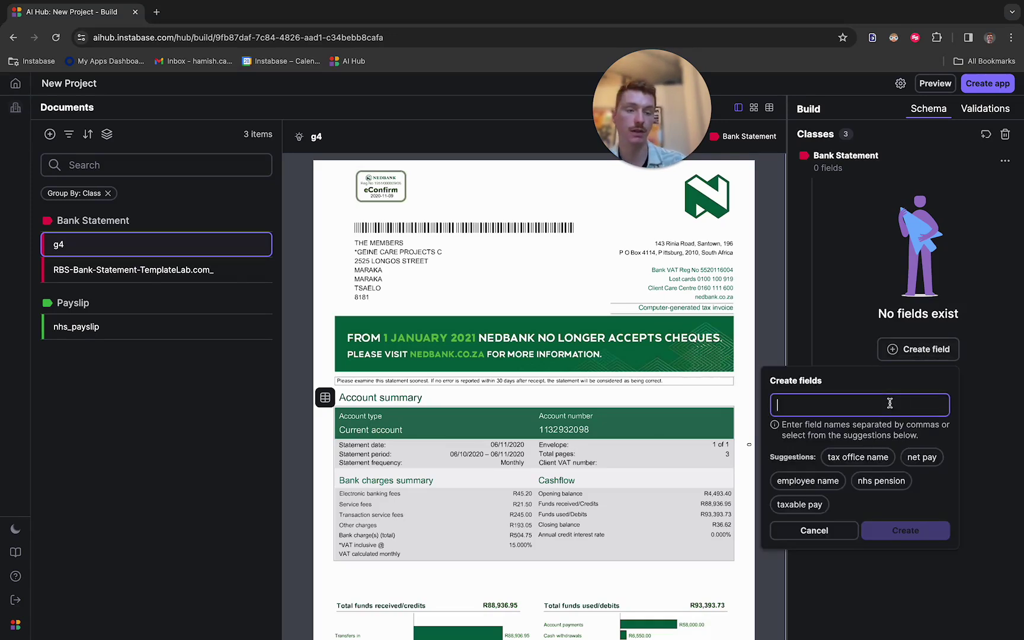
text(Acc)
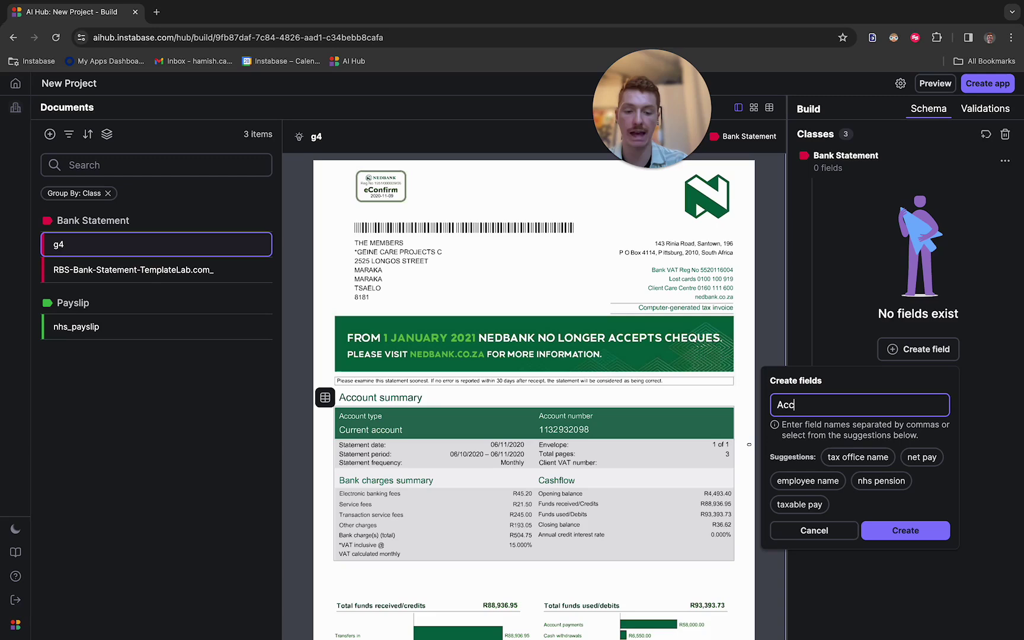
text(ount Numb)
key(BackSpace)
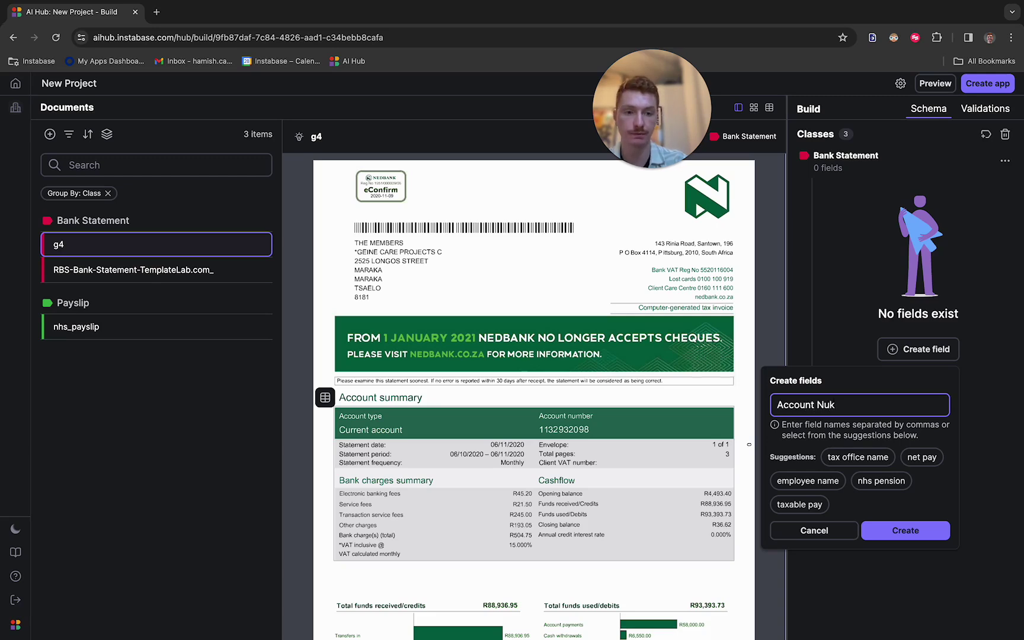
text(mber, name,)
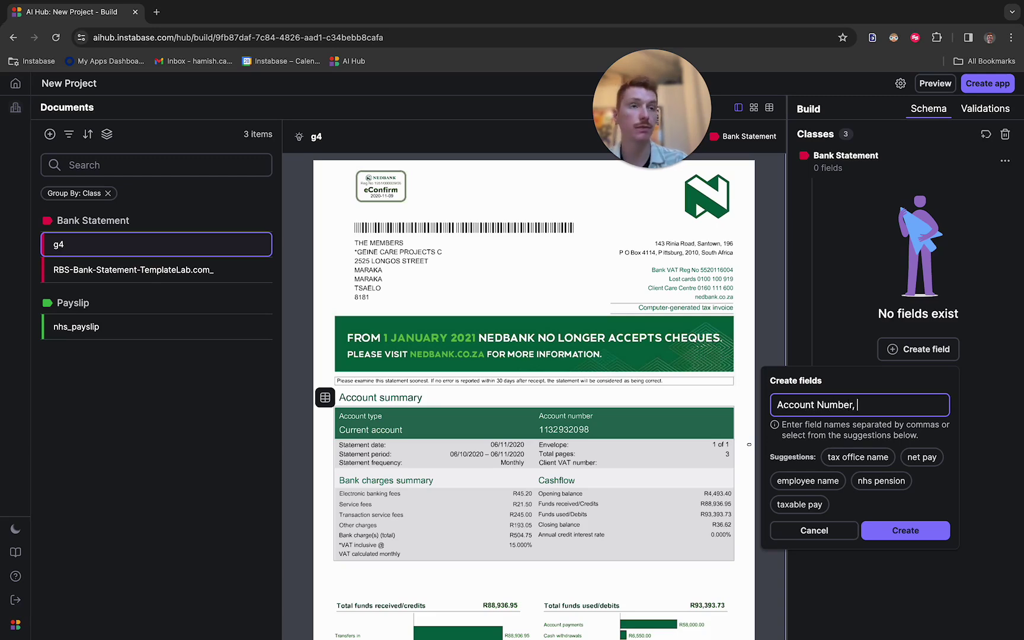
key(BackSpace)
key(BackSpace)
key(BackSpace)
key(BackSpace)
key(BackSpace)
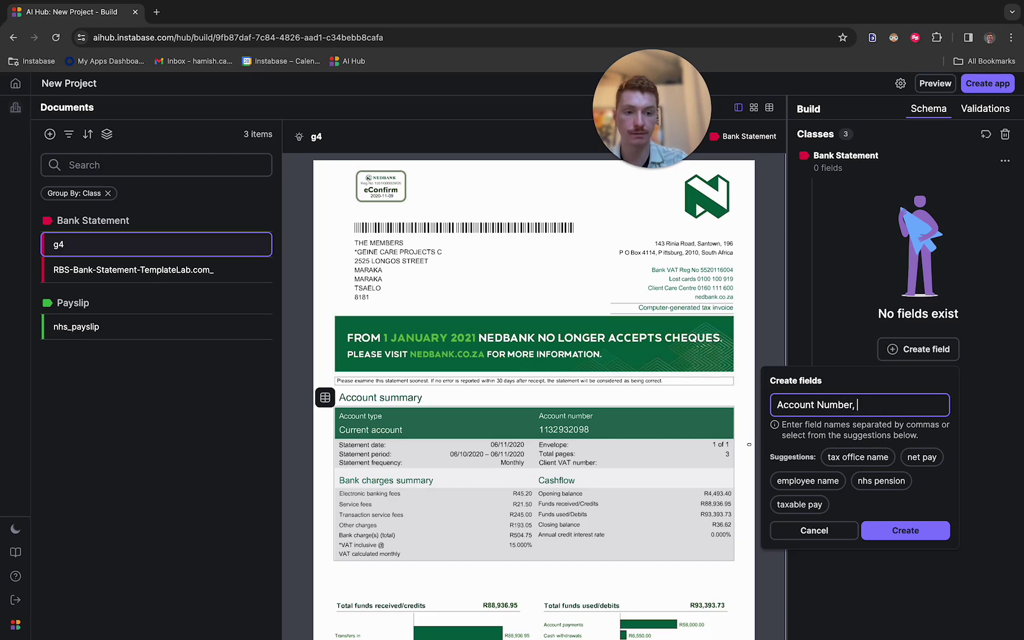
text(Name, Add)
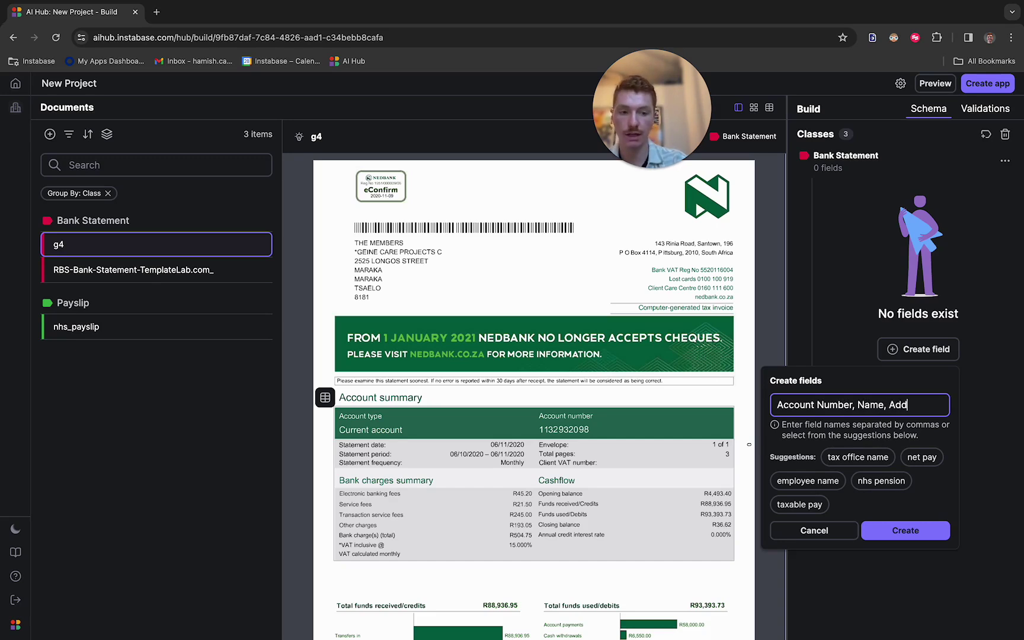
text(ress, Ban)
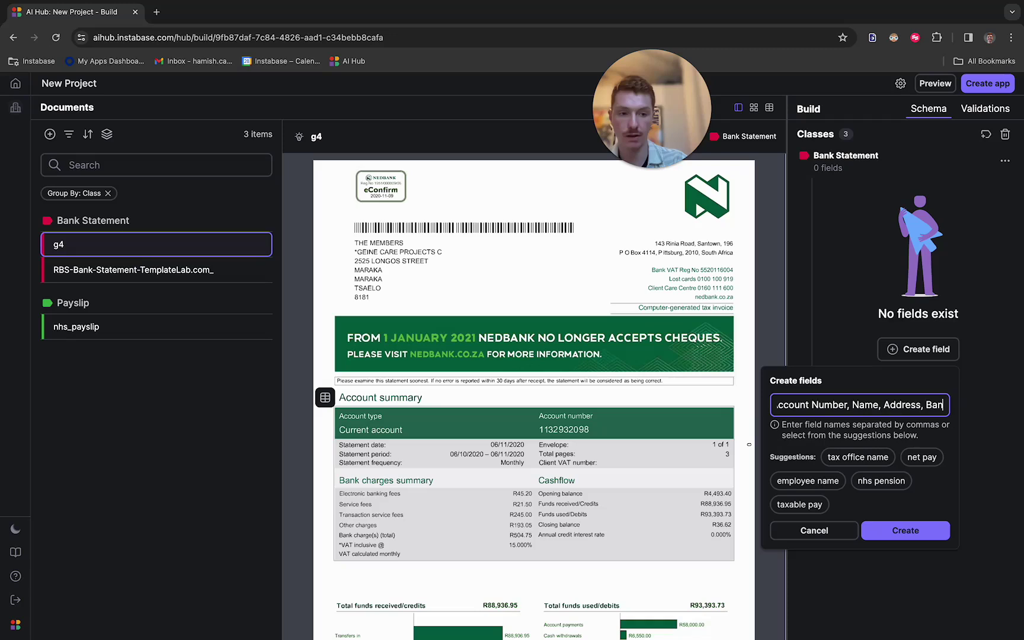
text(k, P)
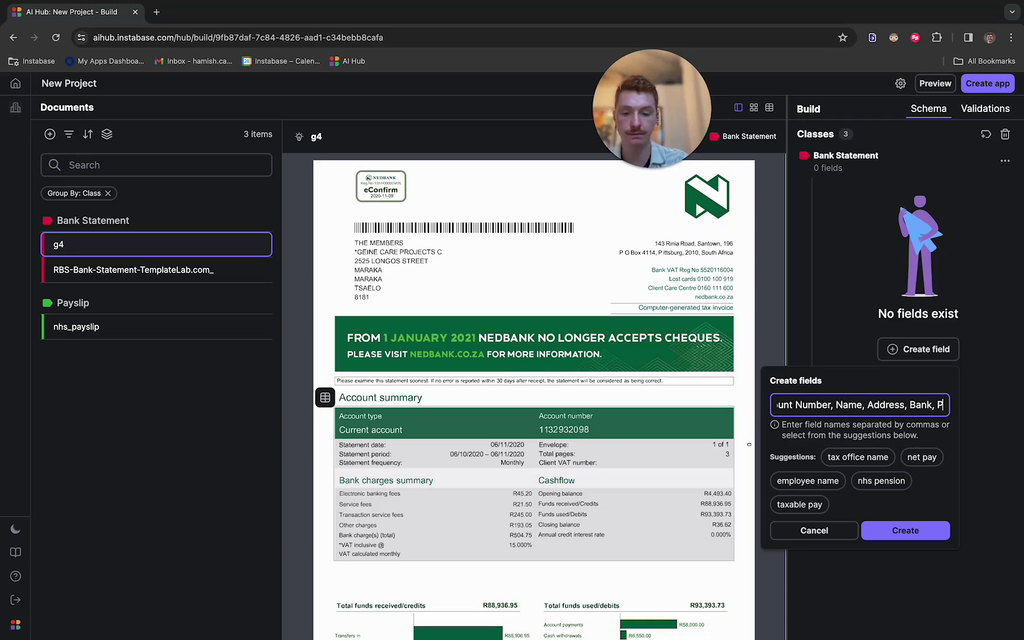
text(eriod E)
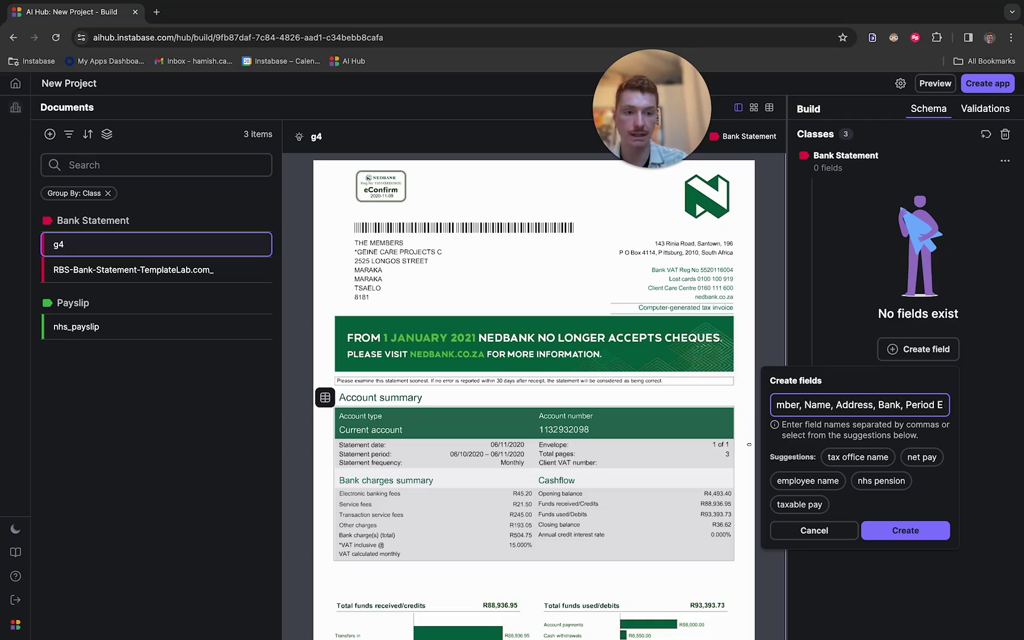
text(nd Date,)
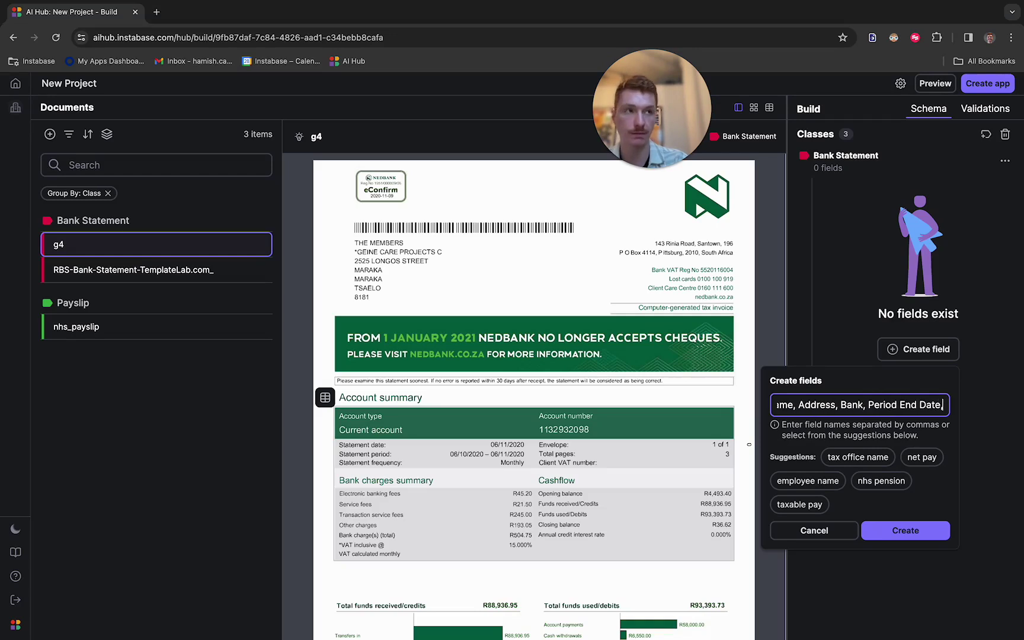
text( Trans)
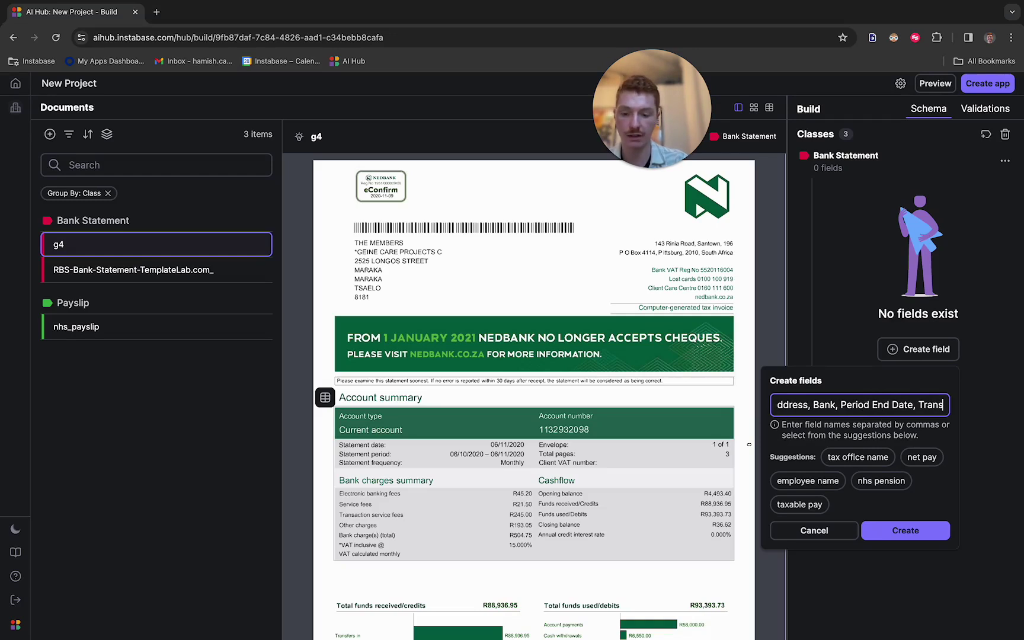
text(action Table)
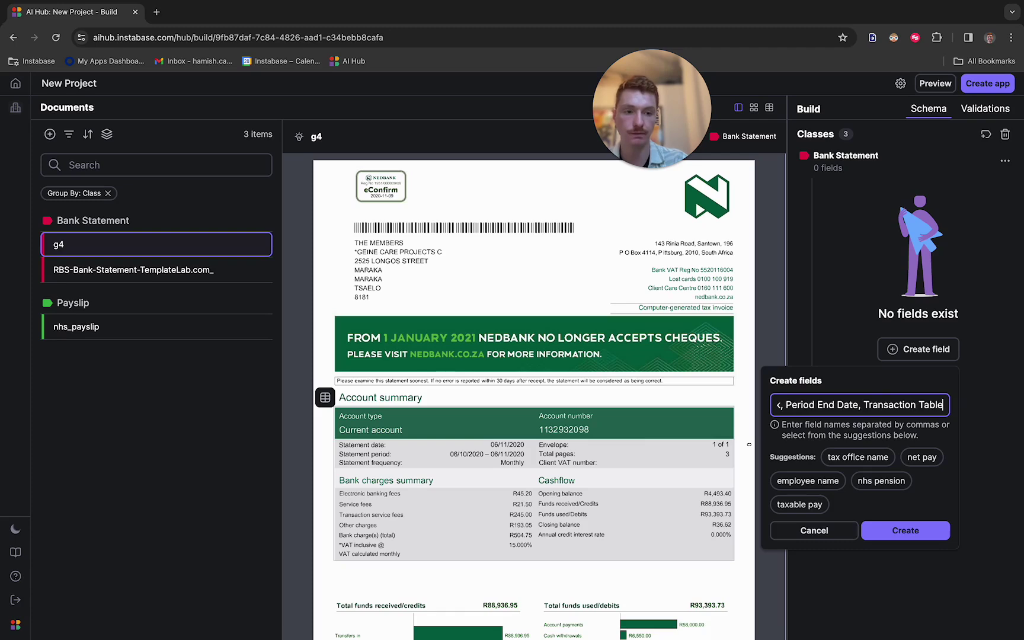
key(Return)
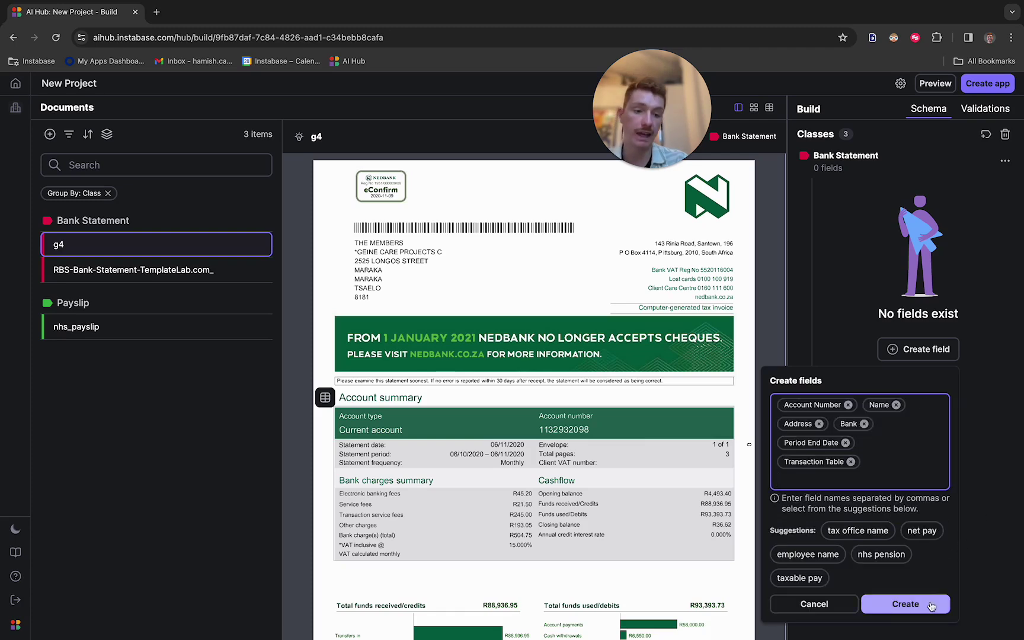
- Create the six Bank Statement fields and review their extracted values for g4
click(905, 603)
scroll(679, 464, down, 15)
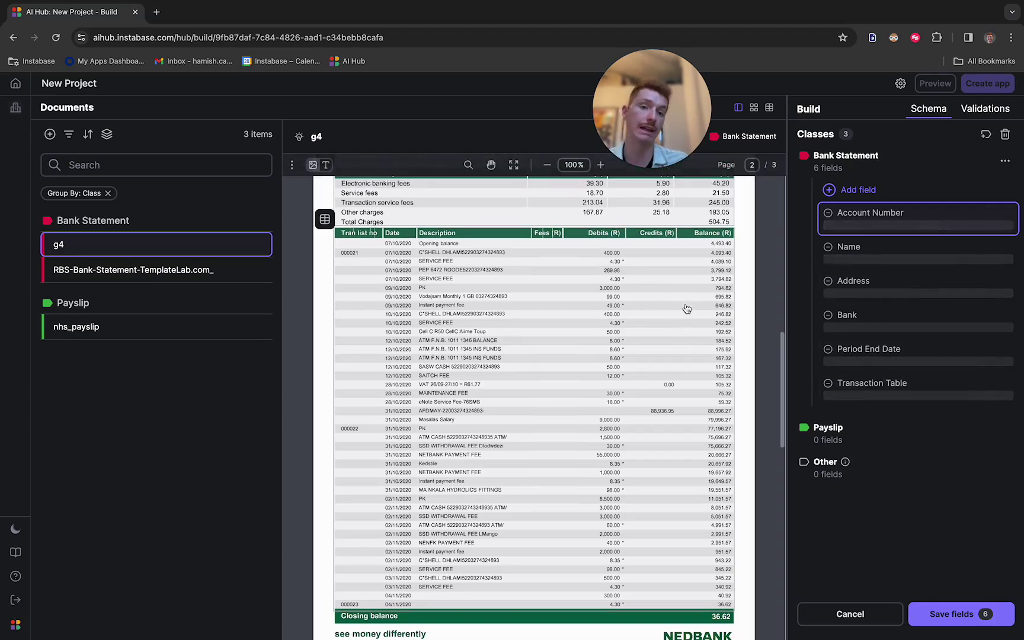
scroll(686, 308, up, 10)
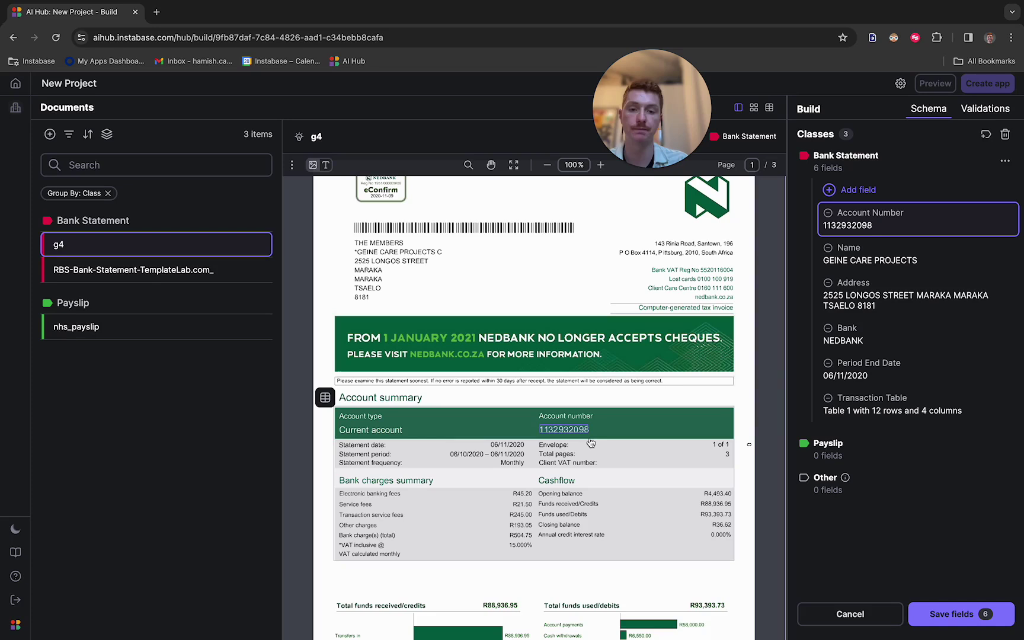
- Check the source highlights for Name, Address, Bank (NEDBANK) and Period End Date
click(897, 256)
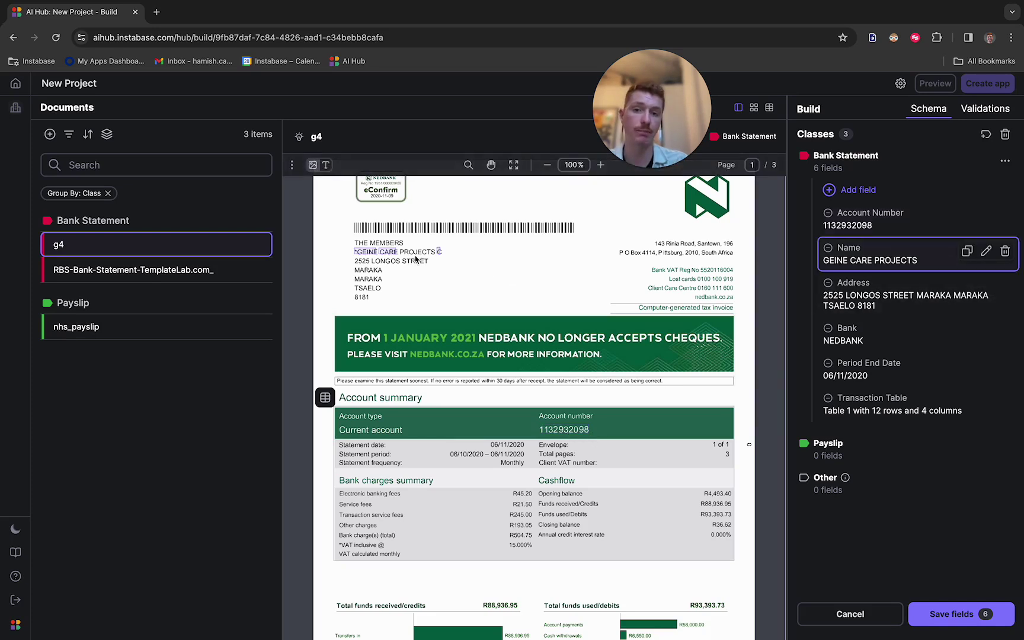
click(873, 289)
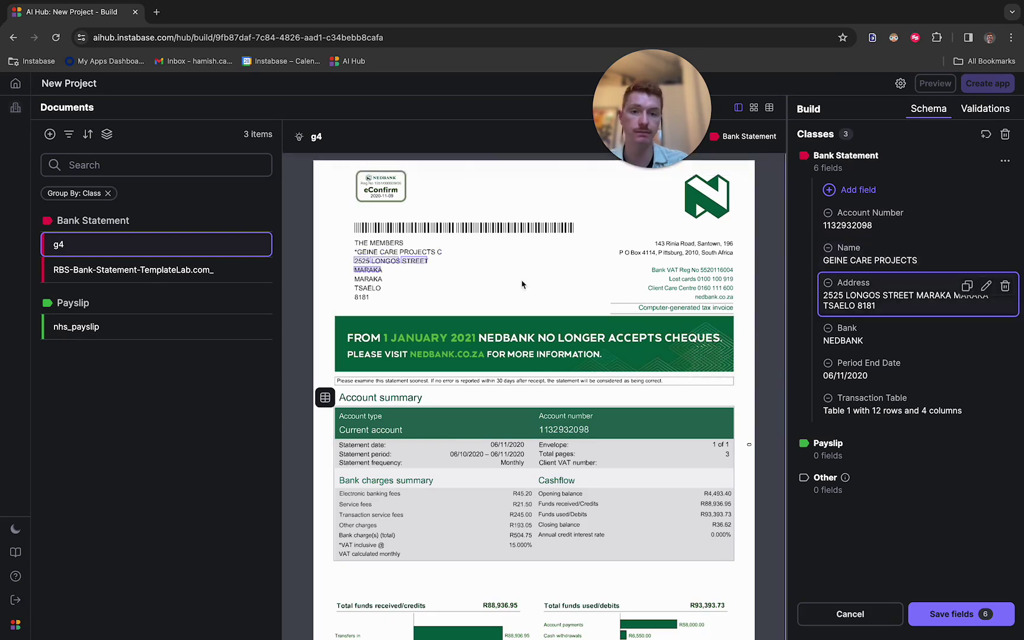
click(870, 336)
click(869, 379)
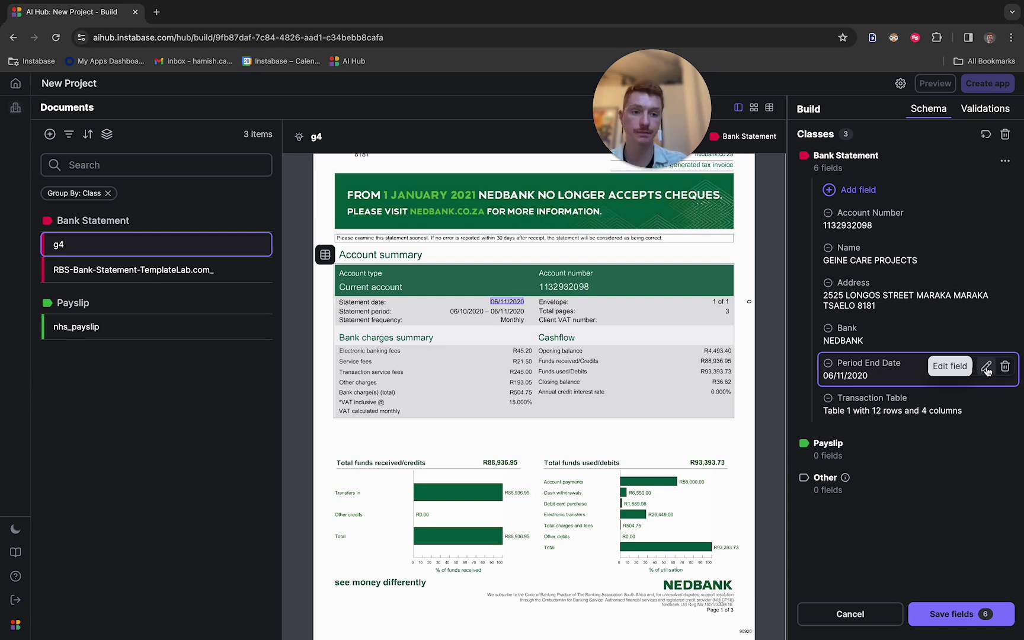
- Add a Format date clean step to Period End Date outputting YYYY/MM/DD, giving 2020/06/11
click(986, 369)
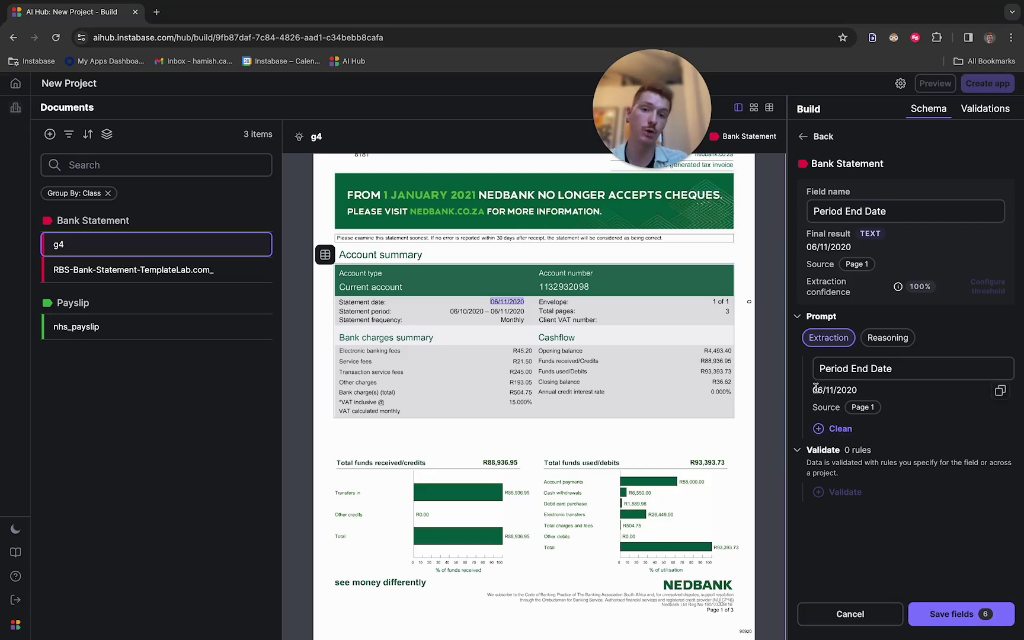
click(839, 428)
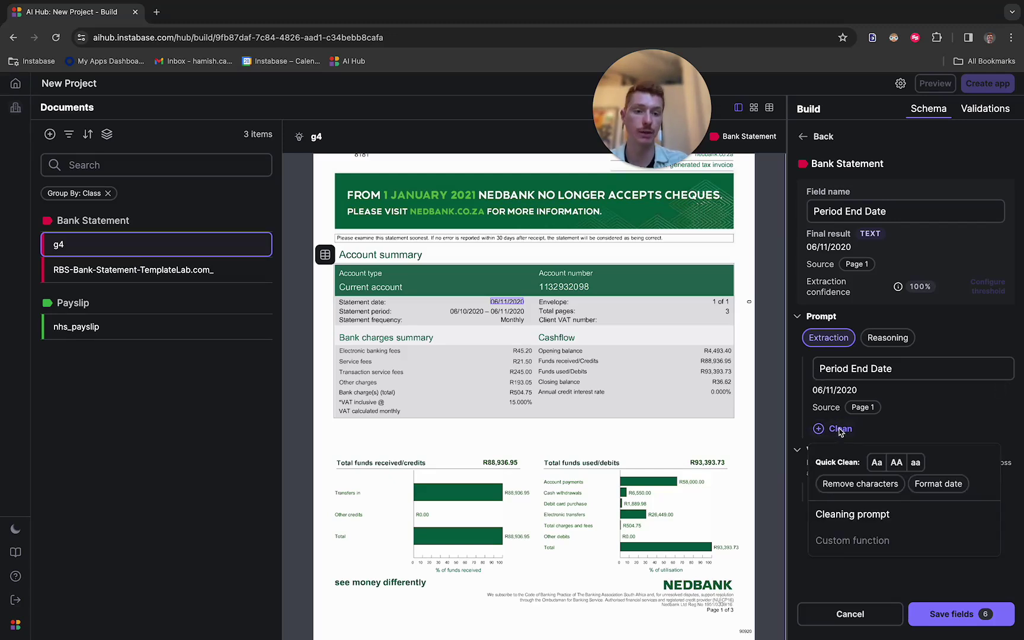
click(936, 484)
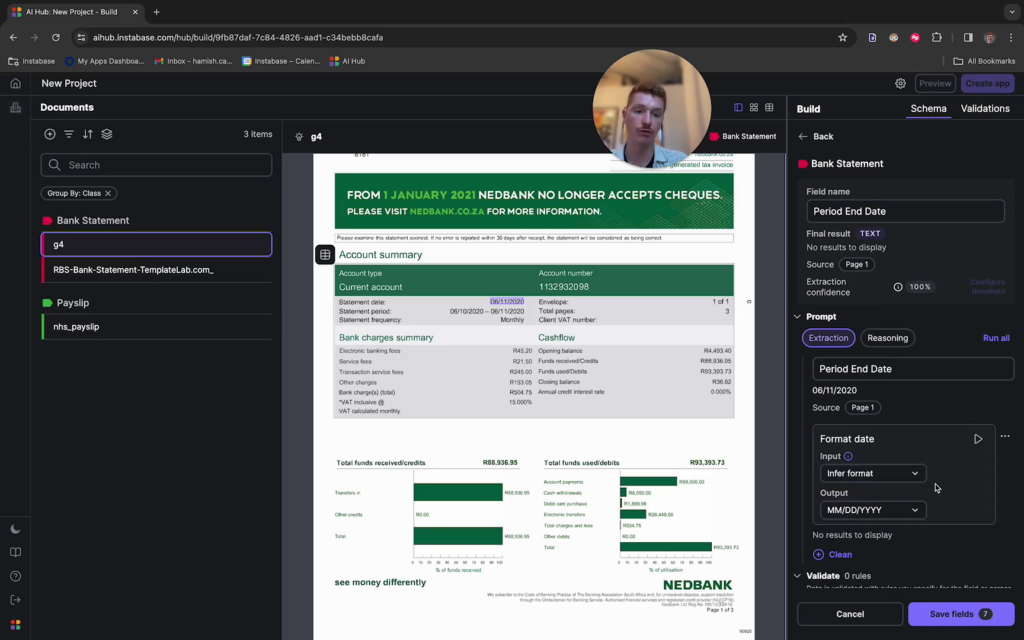
click(907, 513)
click(879, 593)
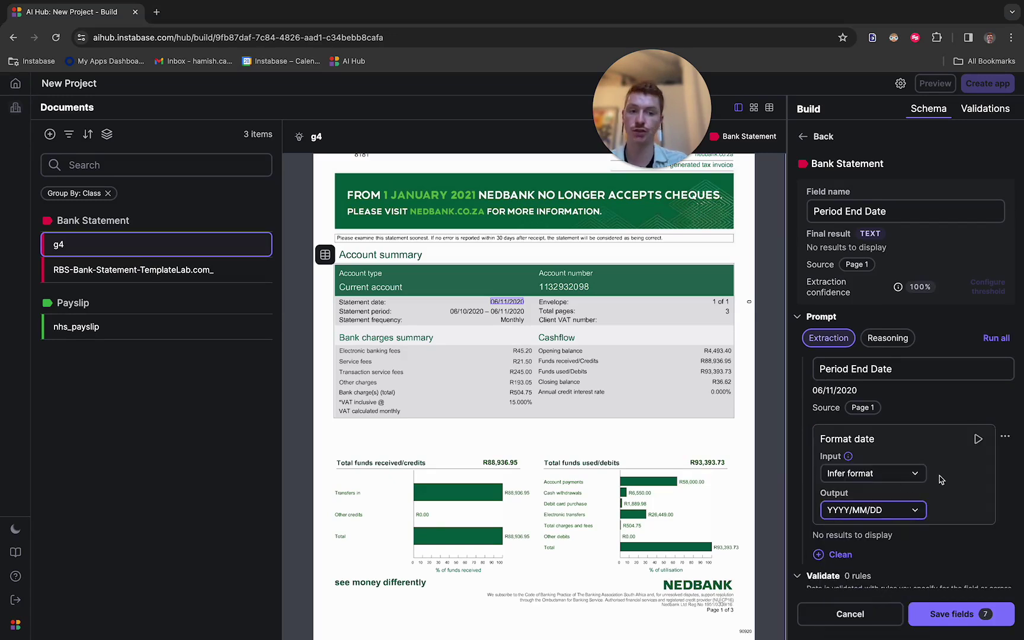
click(978, 439)
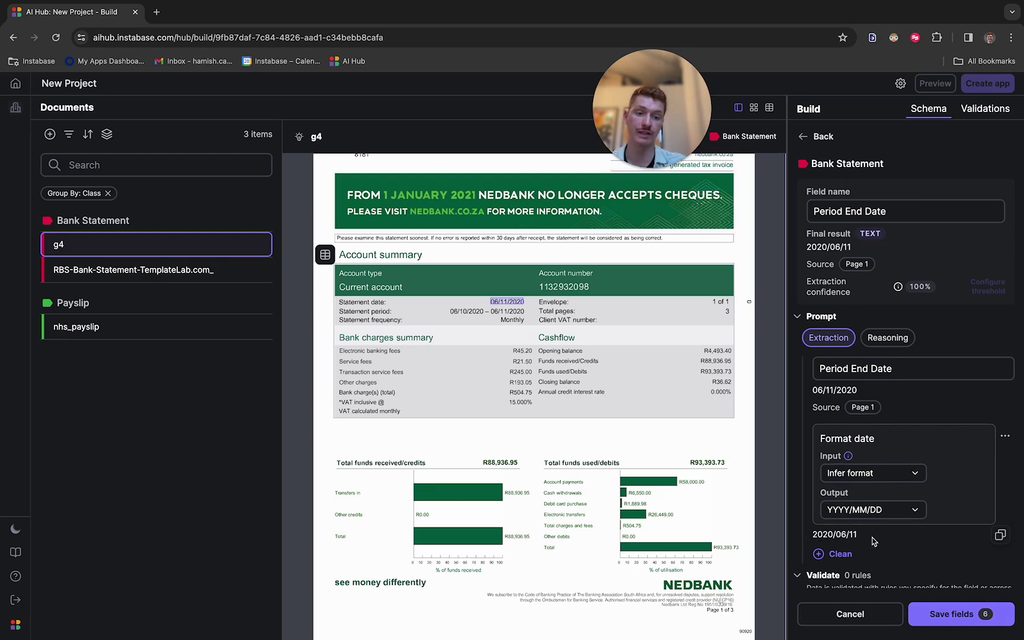
- Save the fields, confirm Period End Date reads 2020/06/11, then open Transaction Table settings
click(943, 620)
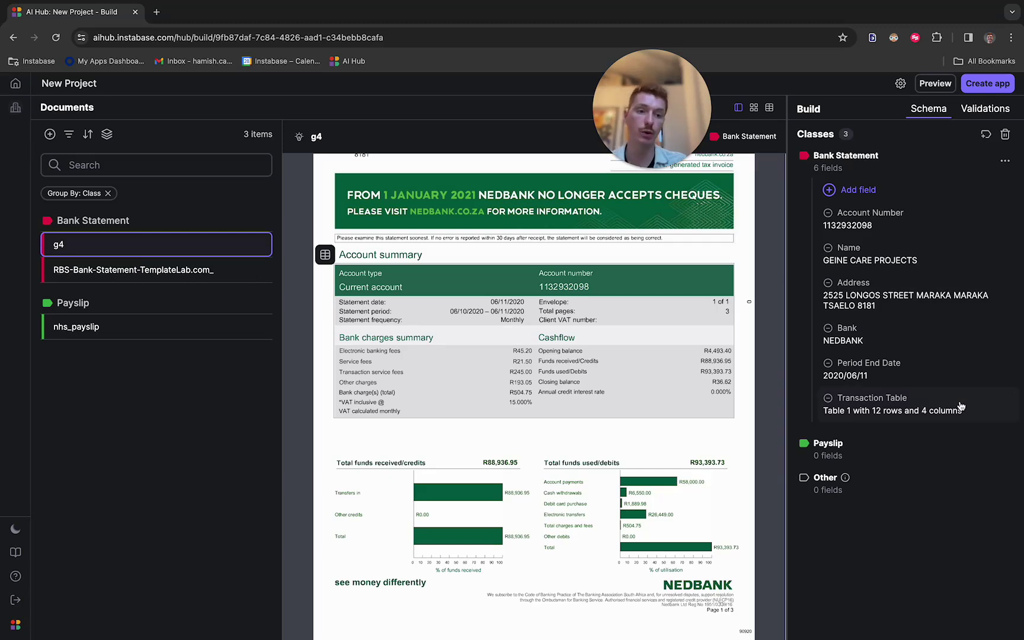
click(979, 369)
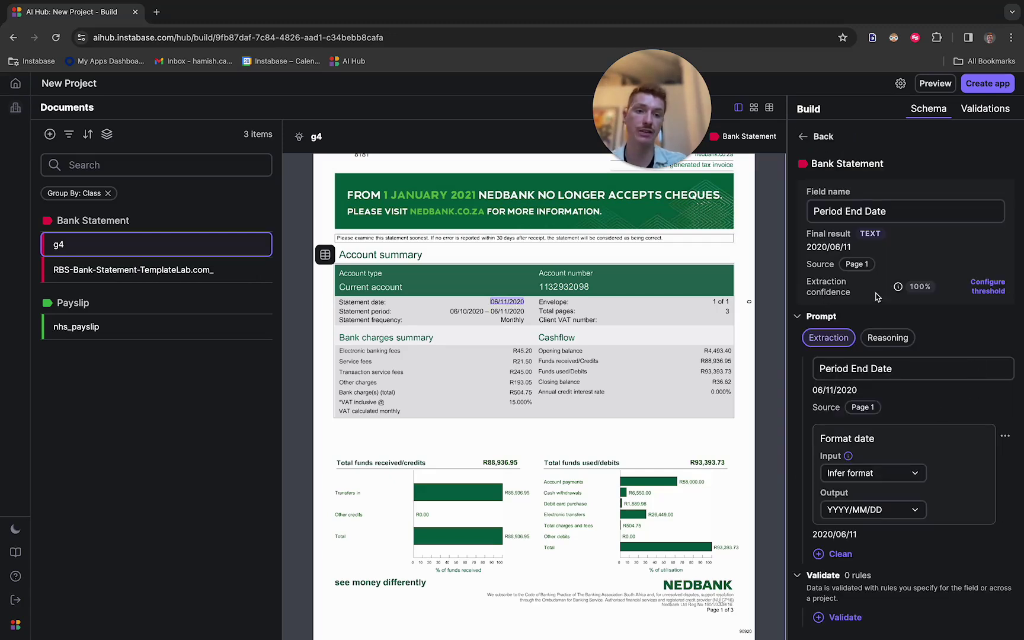
click(818, 143)
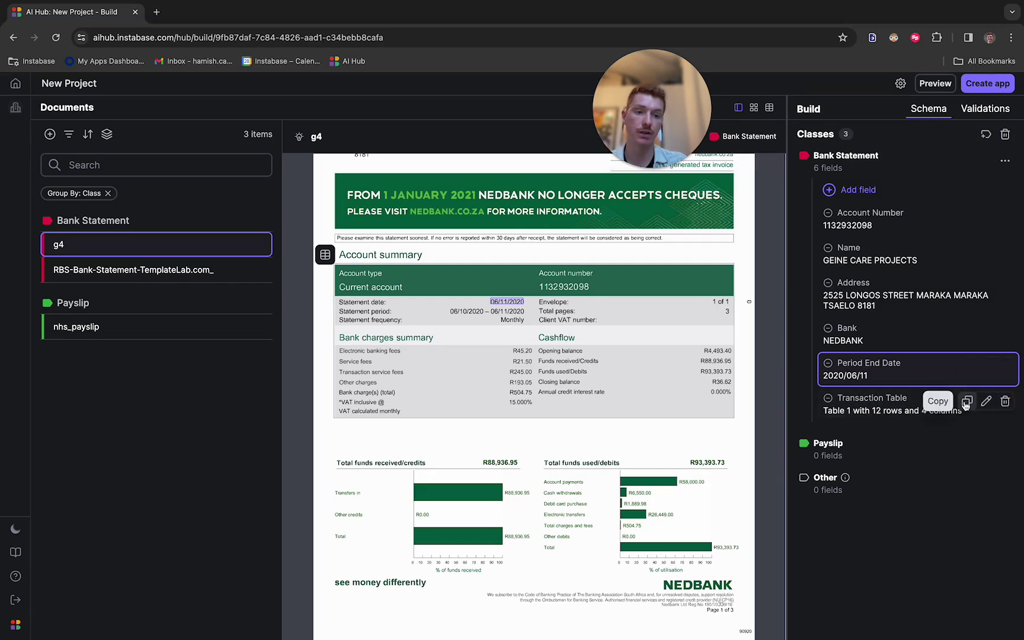
click(983, 401)
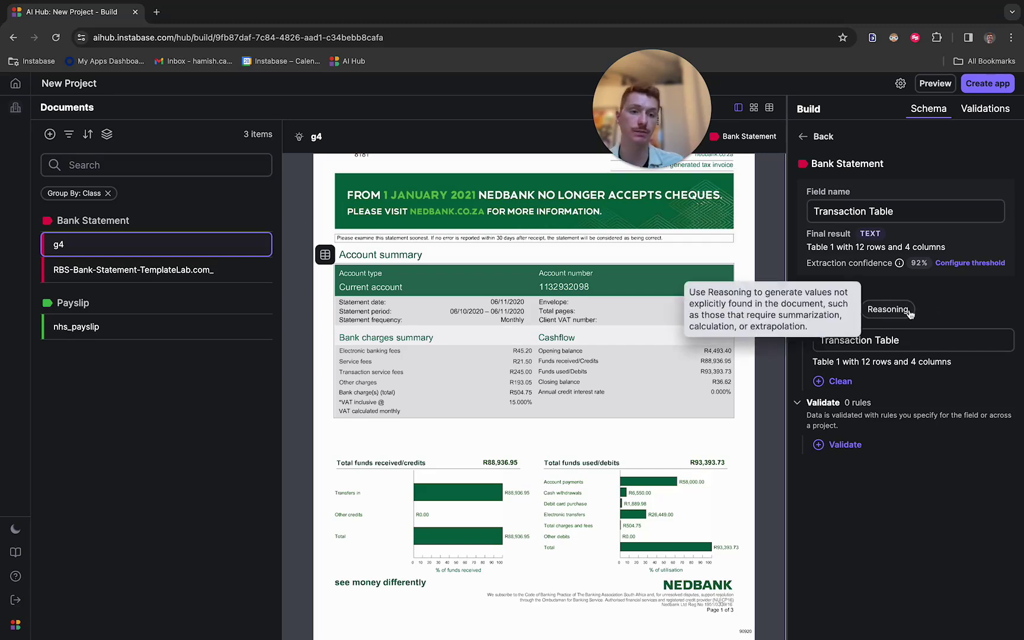
- Set the Transaction Table reasoning prompt to 'Extract the table of transactions' and run it
click(888, 308)
drag(902, 350, 816, 353)
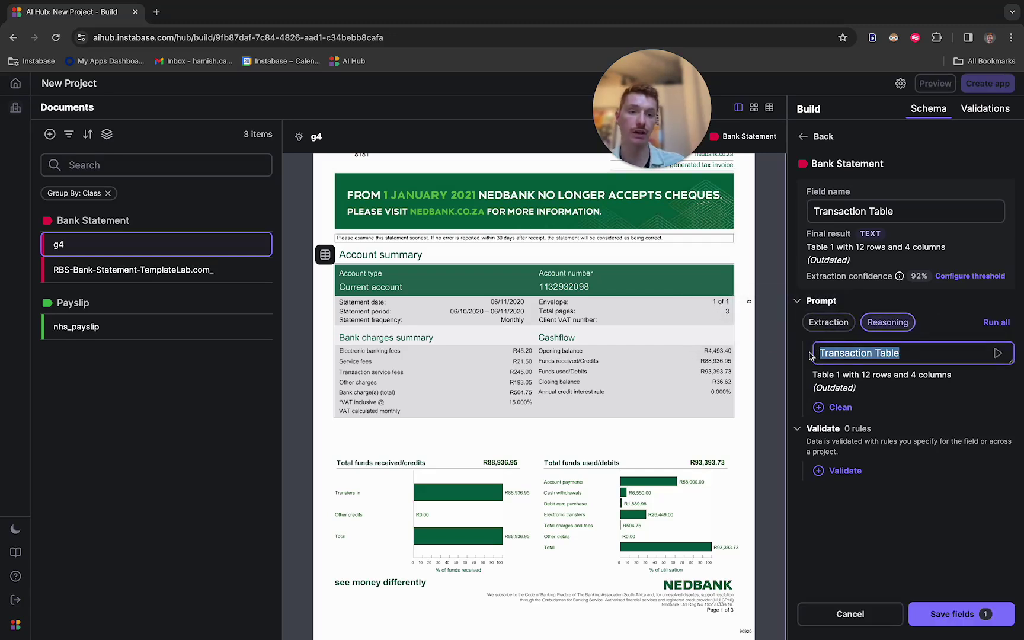
key(BackSpace)
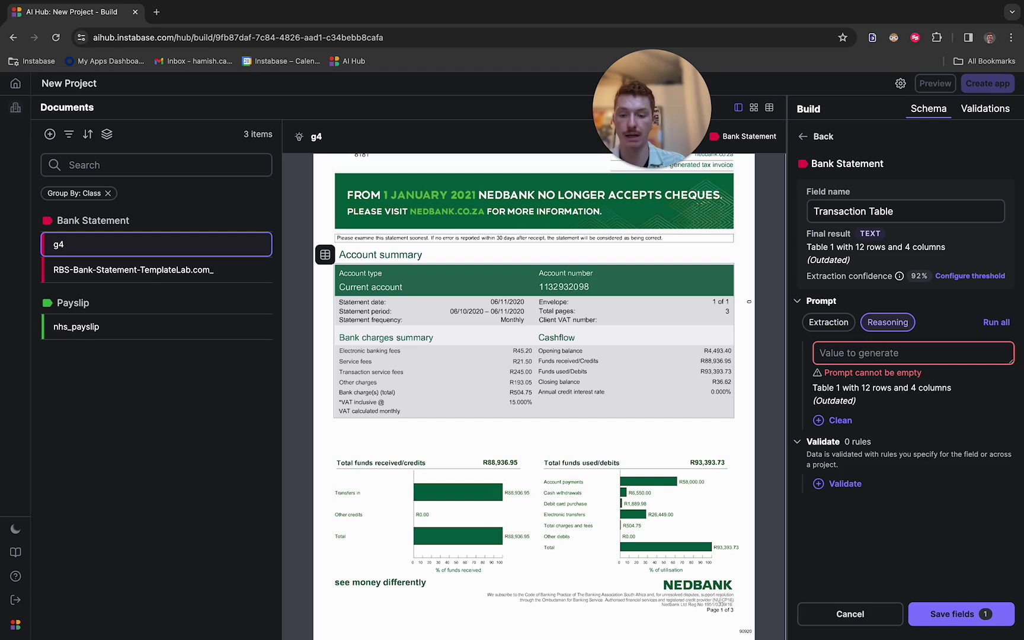
text(Extract the table of transac)
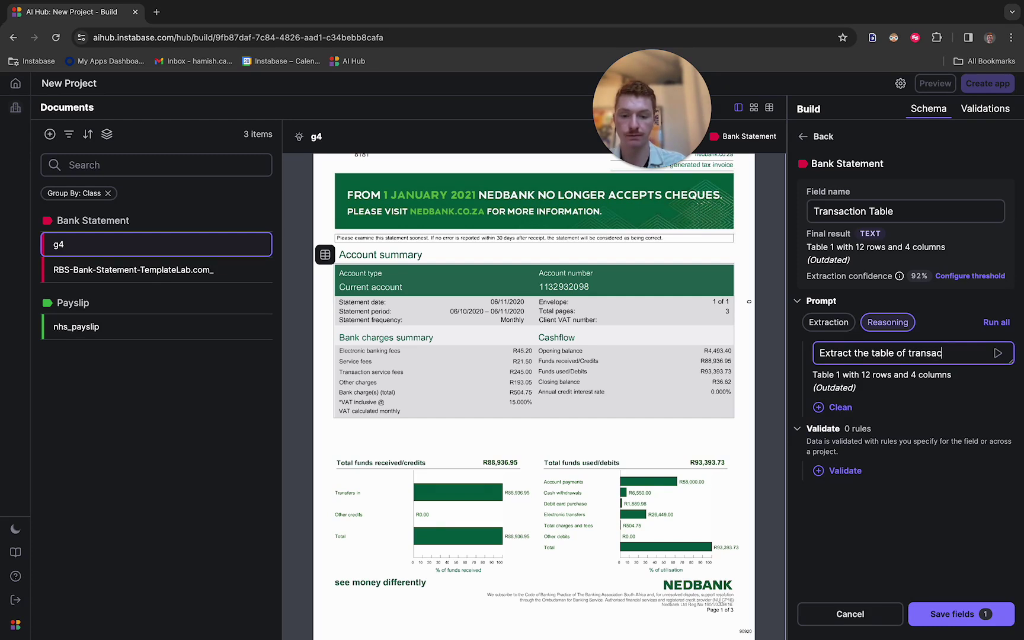
key(Return)
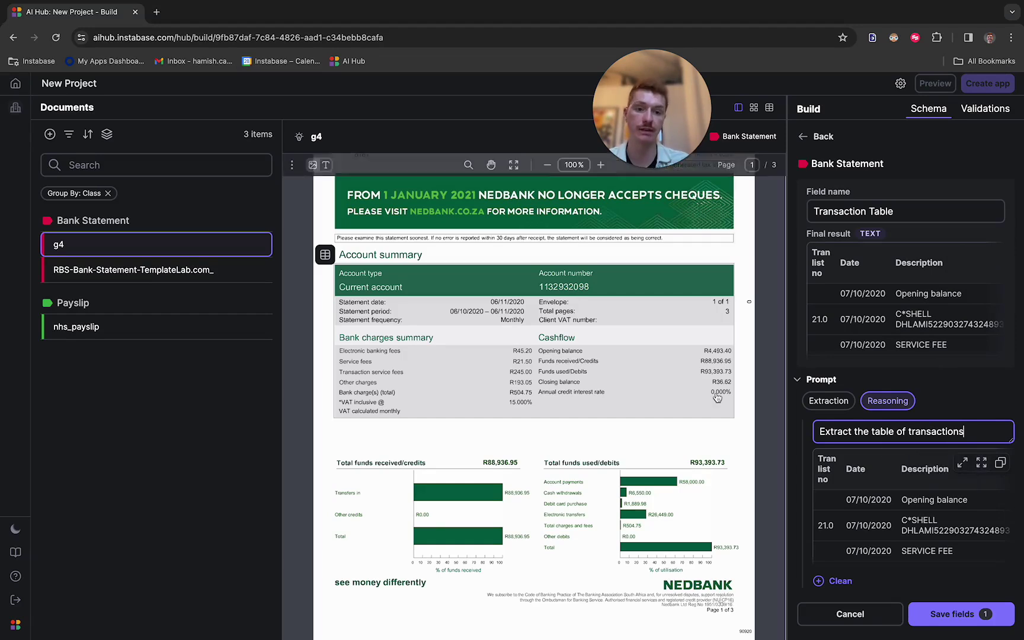
scroll(717, 397, down, 10)
scroll(716, 397, down, 2)
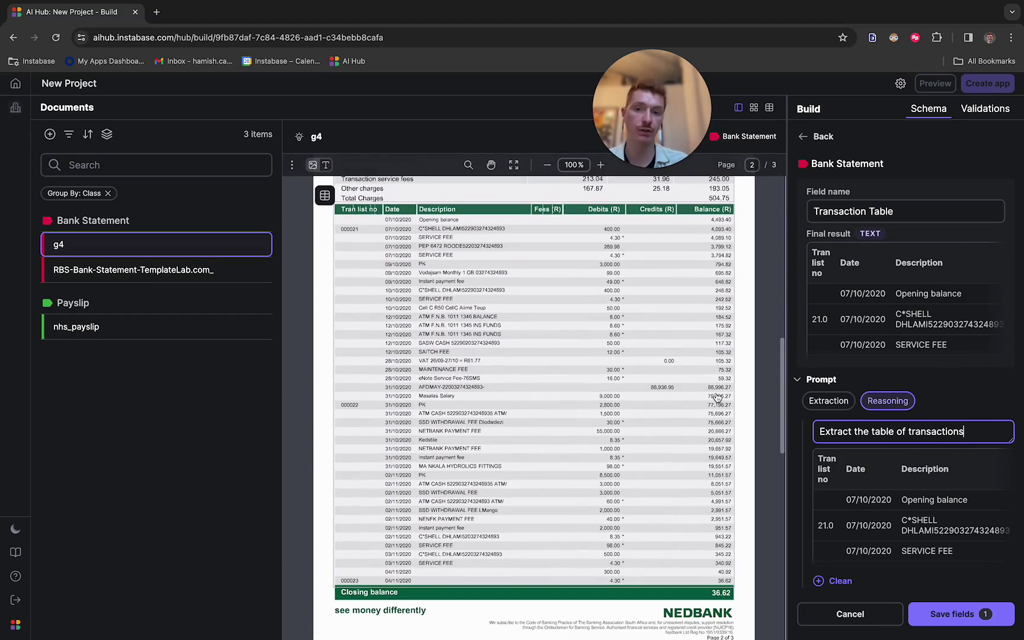
- Inspect the extracted transaction table at full size, then save the Transaction Table field
click(997, 462)
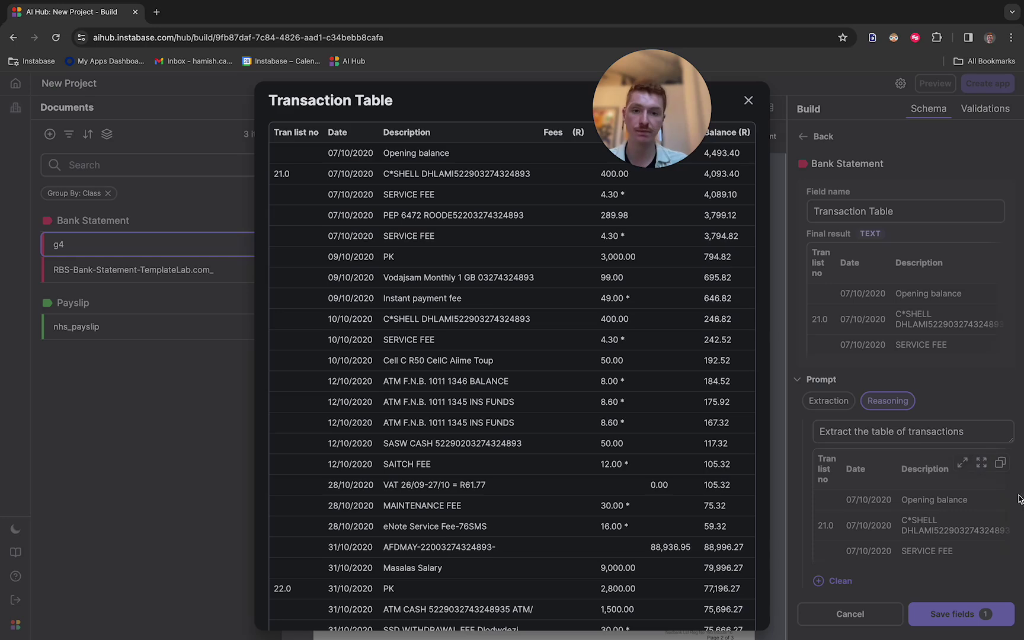
scroll(535, 317, down, 3)
scroll(535, 317, down, 4)
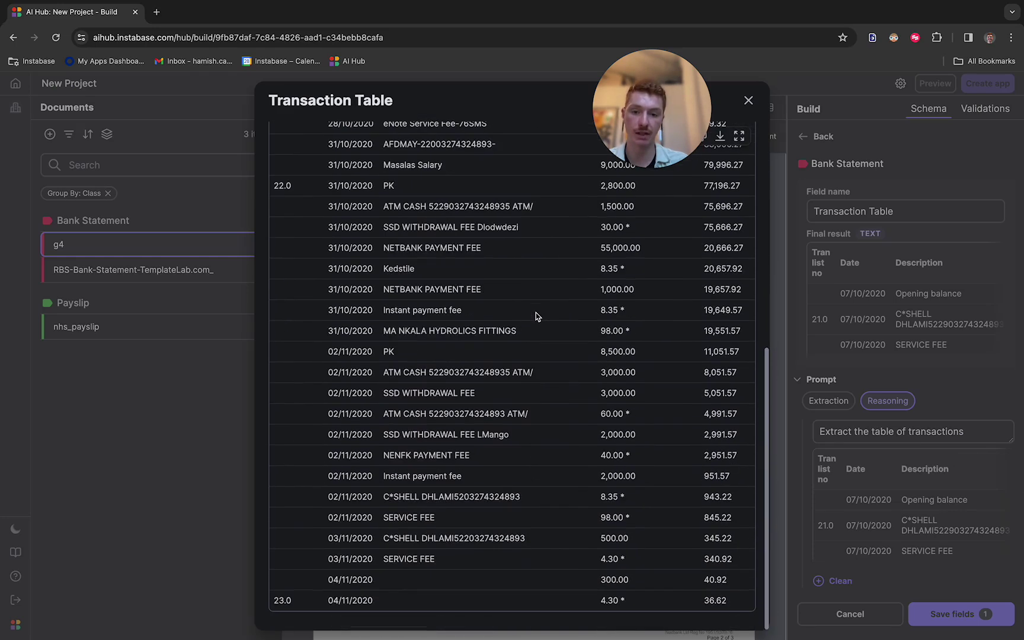
scroll(534, 317, up, 7)
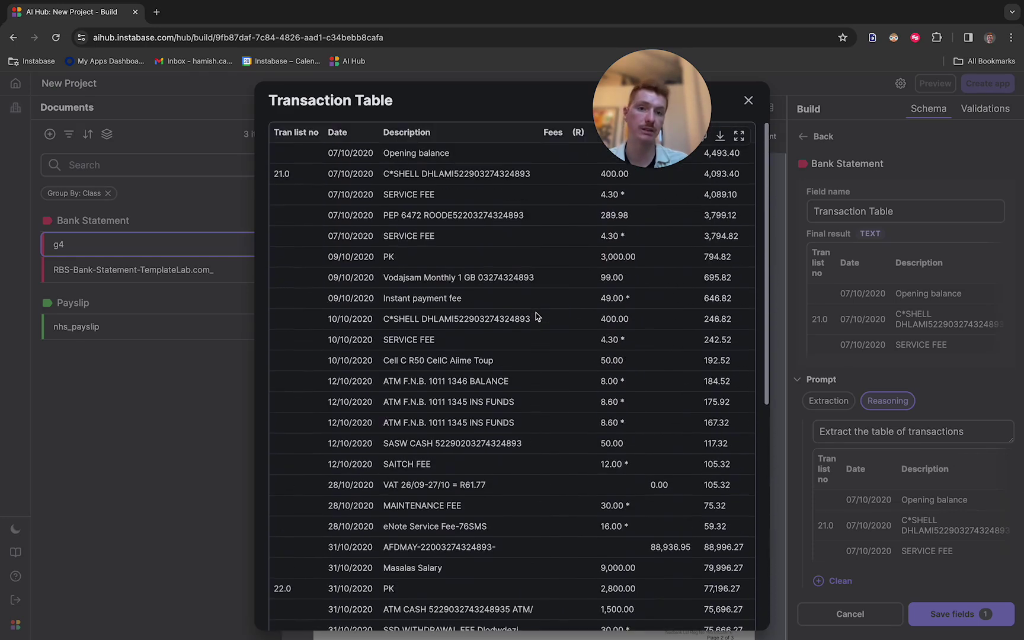
click(749, 101)
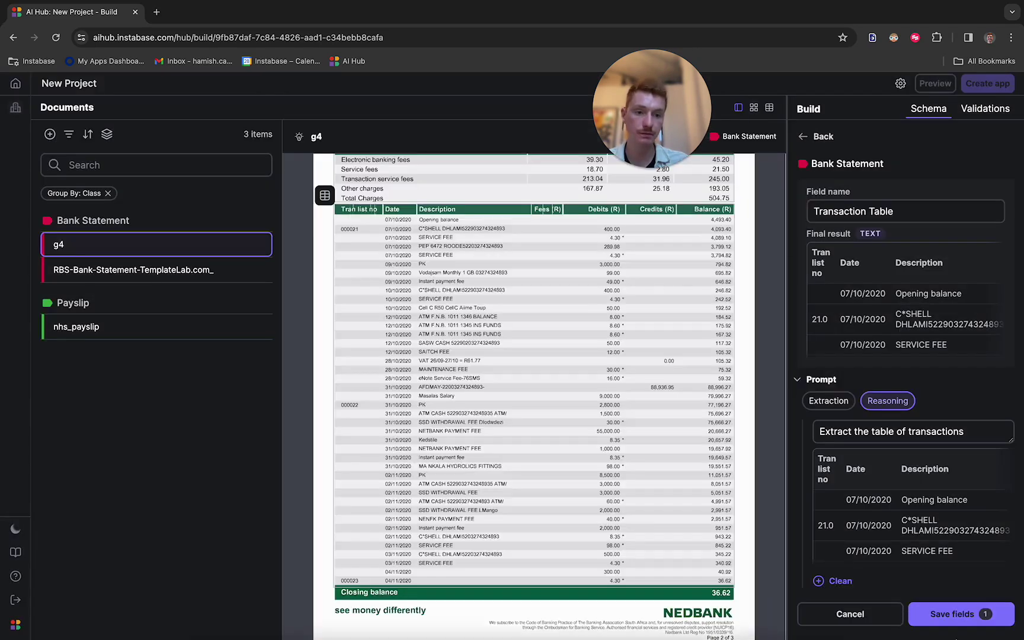
click(960, 614)
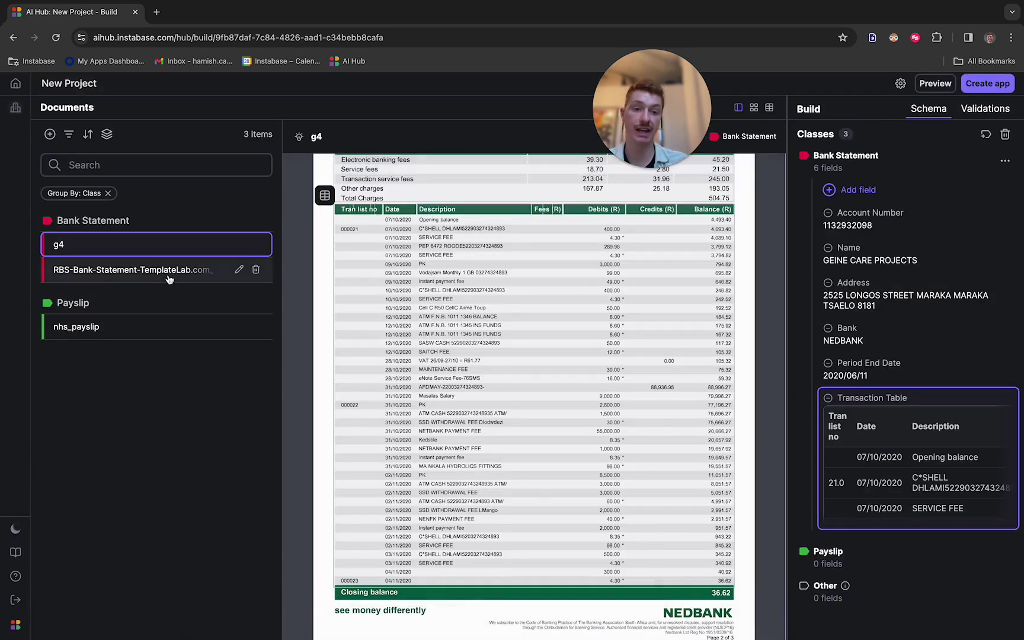
- Open RBS-Bank-Statement and check its extracted values: The Royal Bank of Scotland, period end 2014/12/21, transactions
click(169, 279)
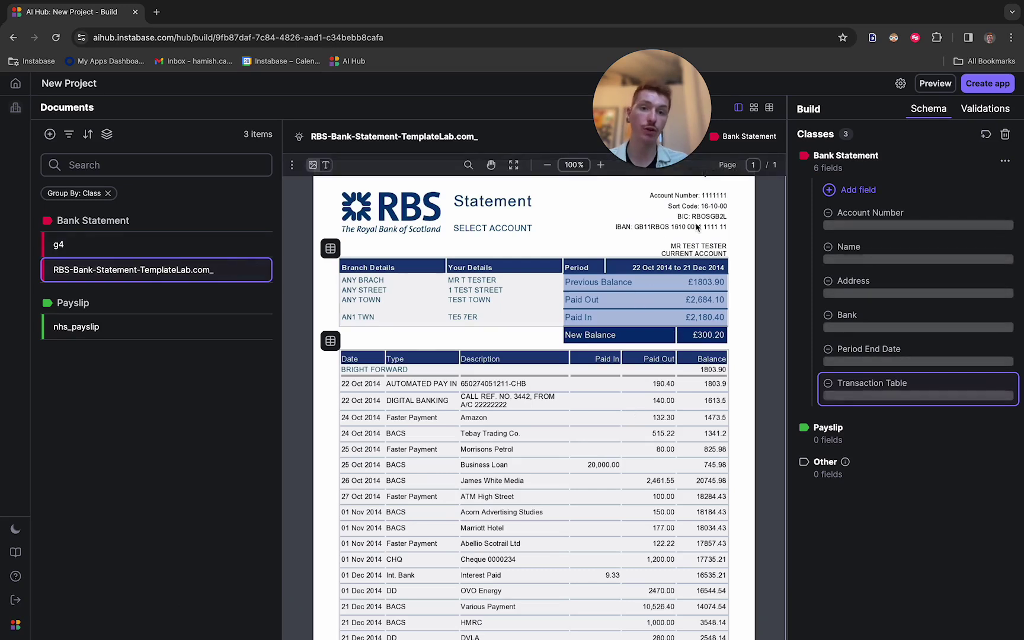
scroll(471, 376, down, 1)
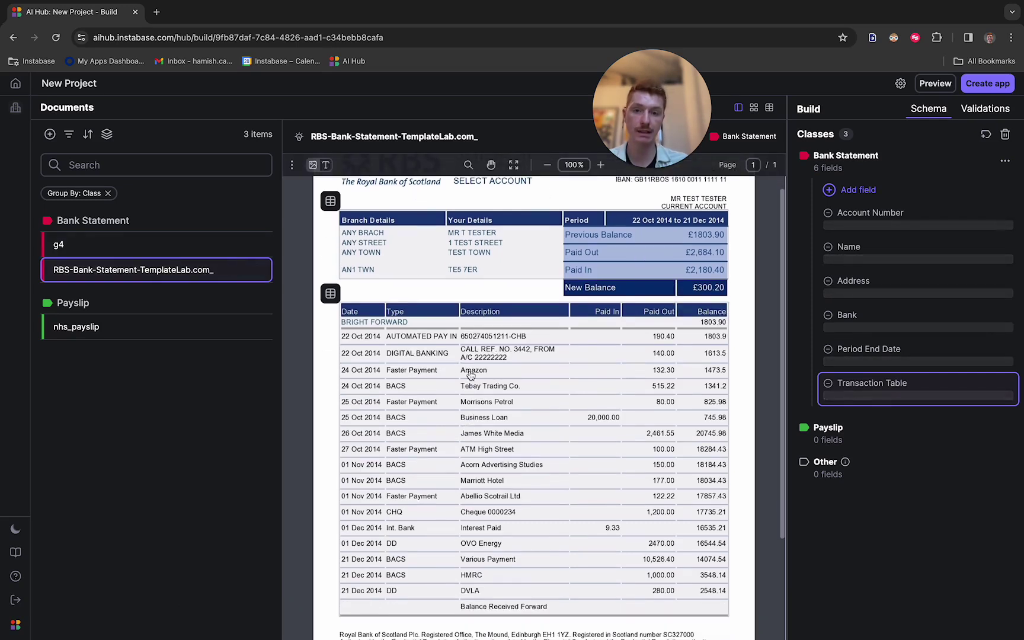
scroll(538, 349, down, 4)
scroll(521, 296, up, 5)
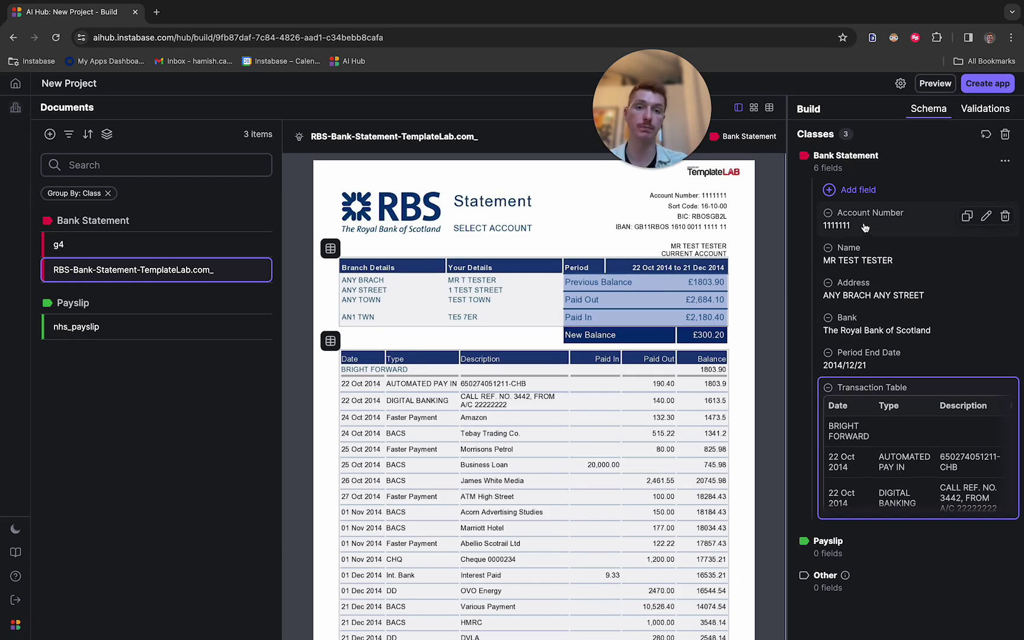
scroll(518, 360, down, 3)
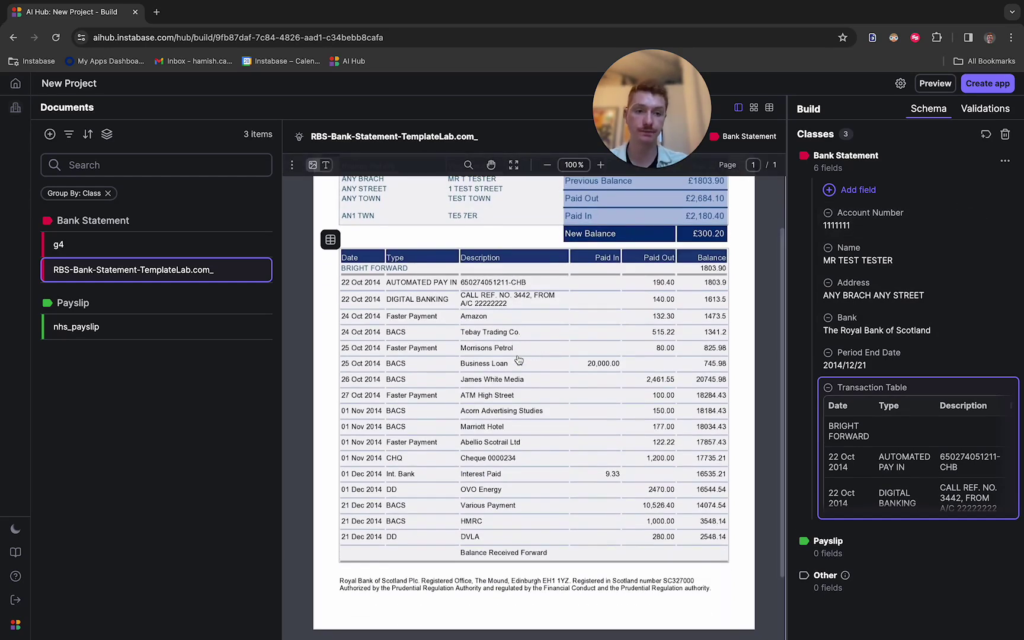
- On nhs_payslip, create Payslip fields Employee Name, National Insurance Number, Pay Date and Net Pay
click(133, 332)
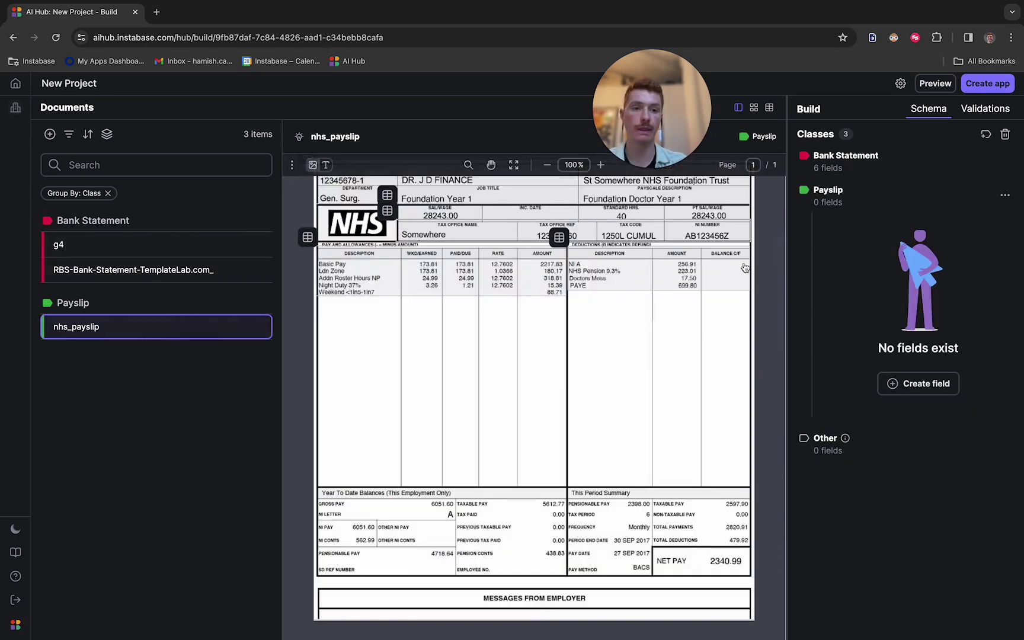
click(940, 384)
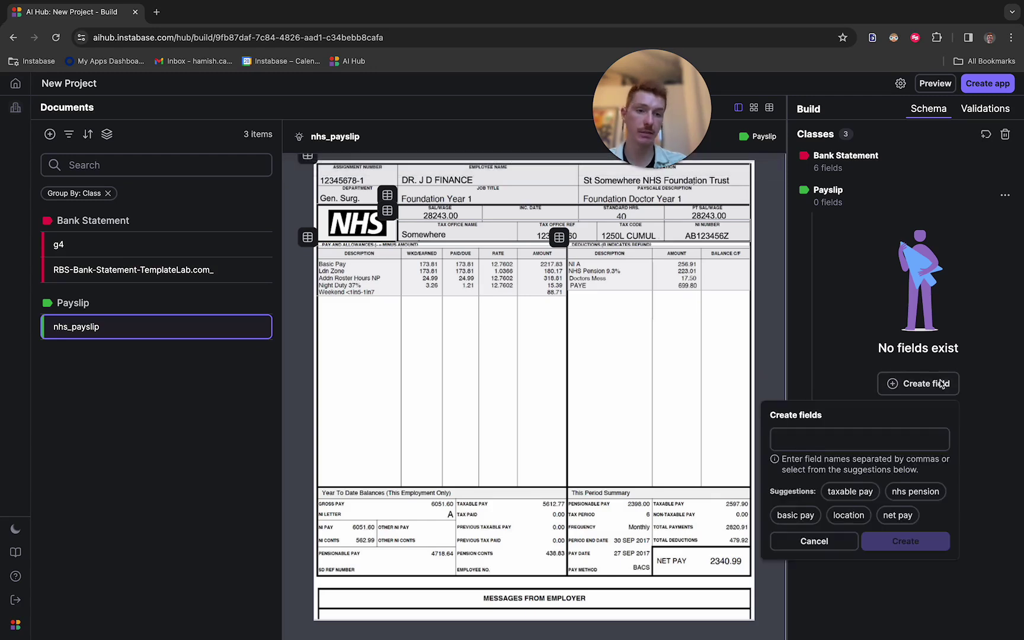
click(821, 442)
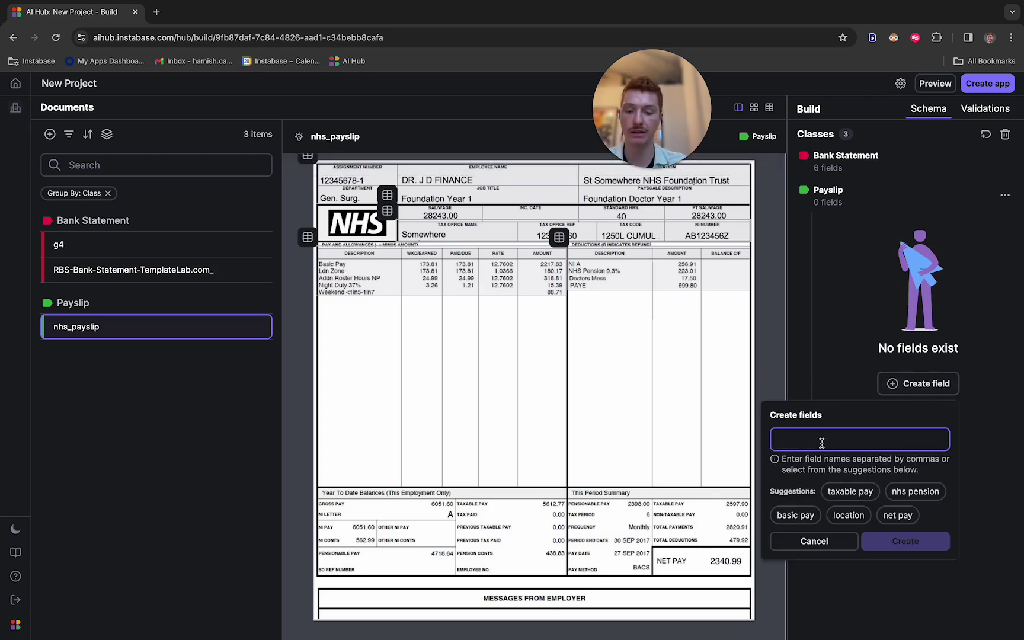
text(Empl)
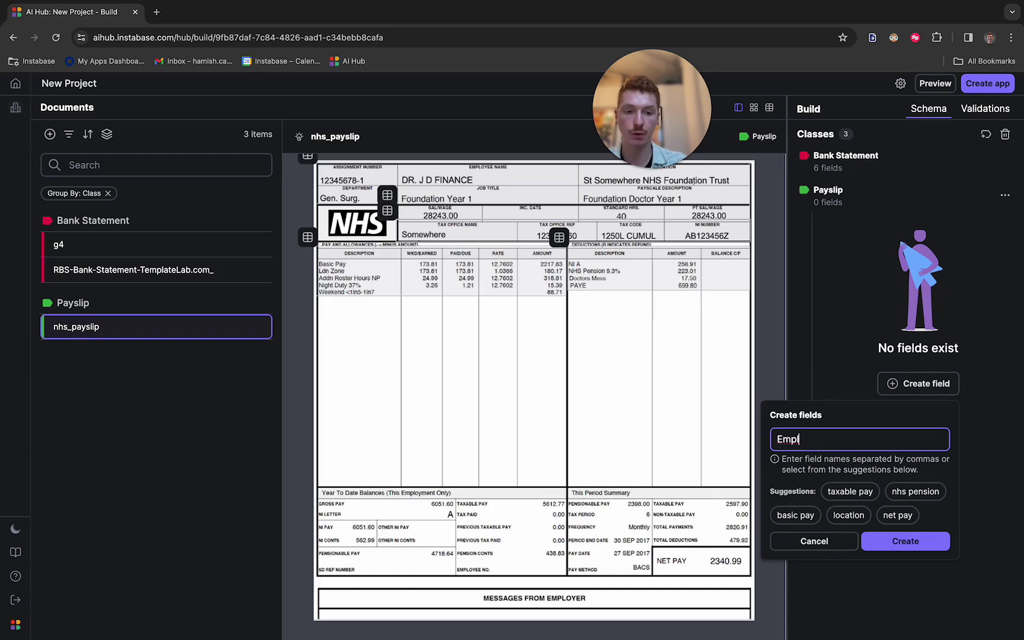
text(oyee Name, National Insura)
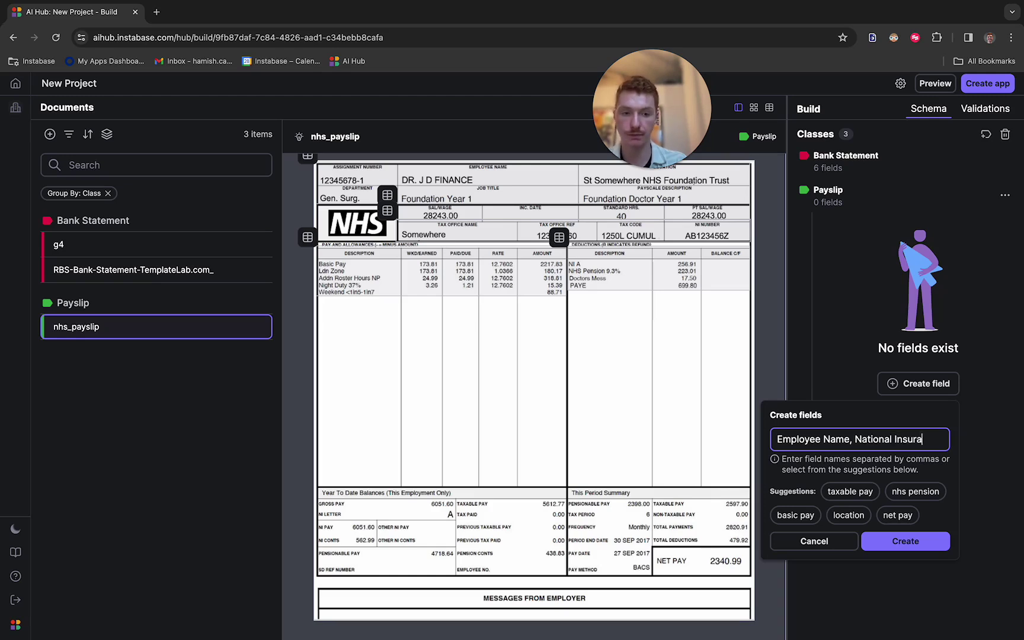
text(nce Number)
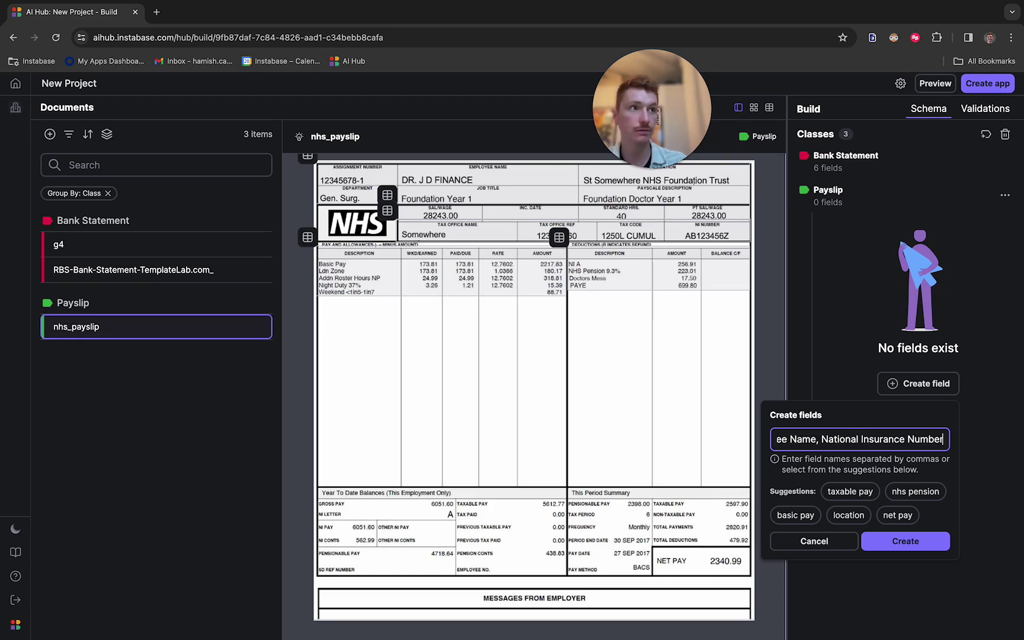
text(, Pay Dat)
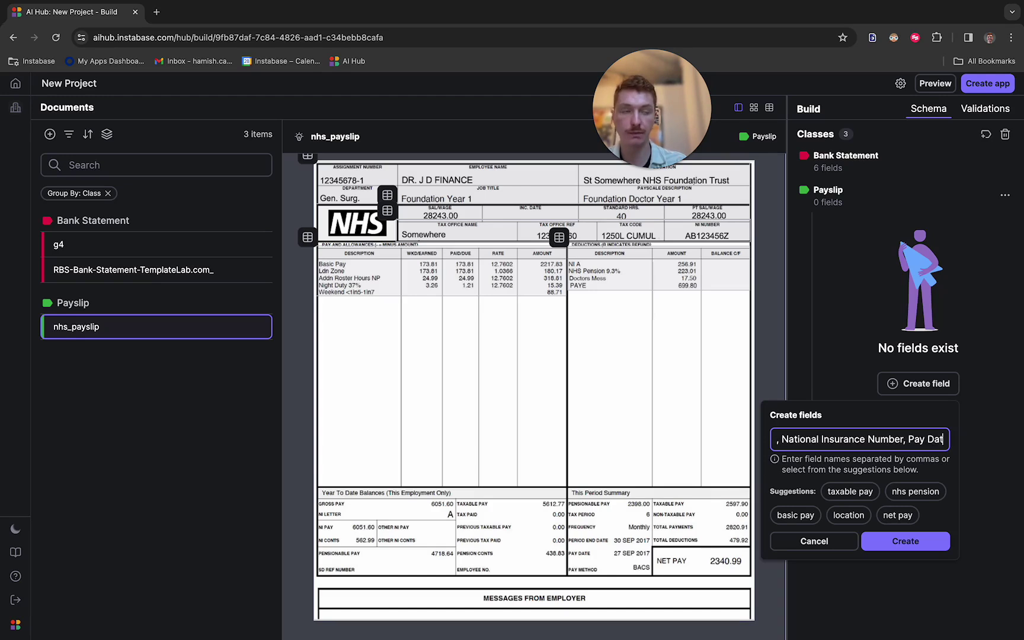
text(e, Net)
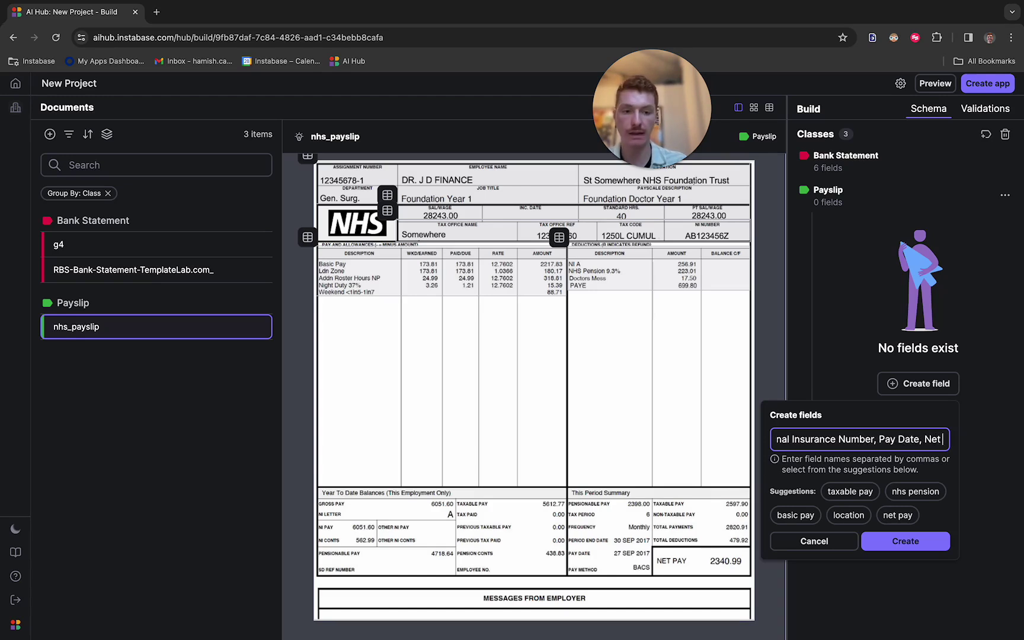
text( Pay)
key(Return)
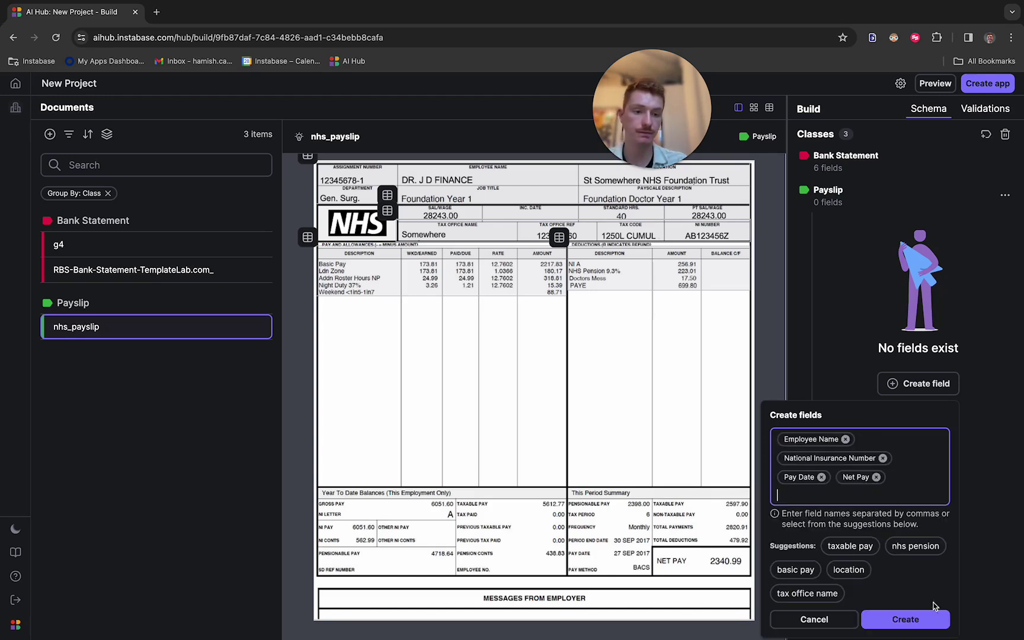
click(922, 619)
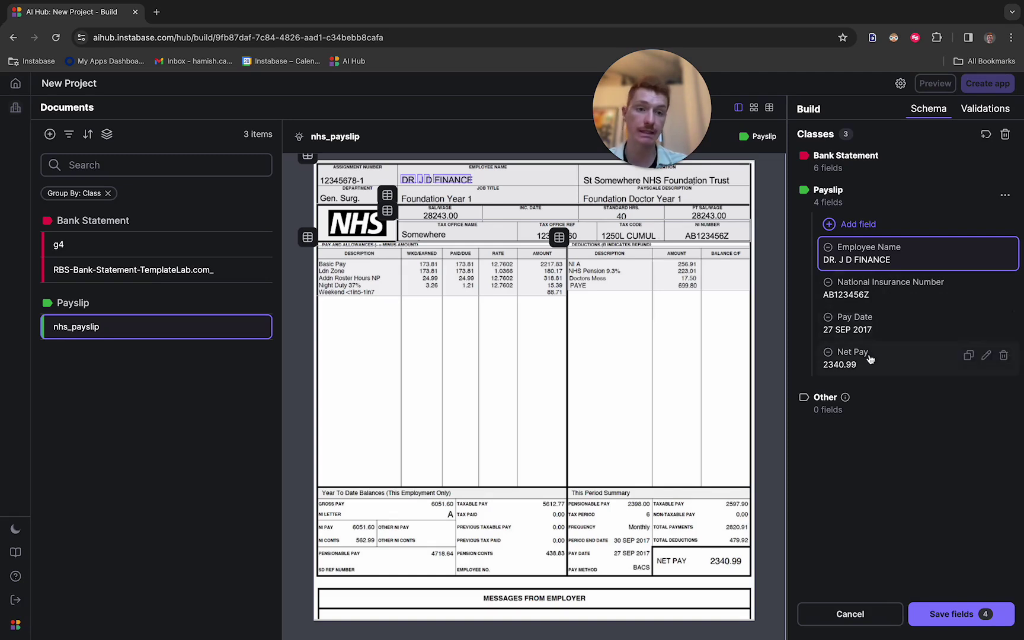
- Add a validation rule requiring Net Pay extraction confidence of at least 95%, then return to the classes
click(985, 355)
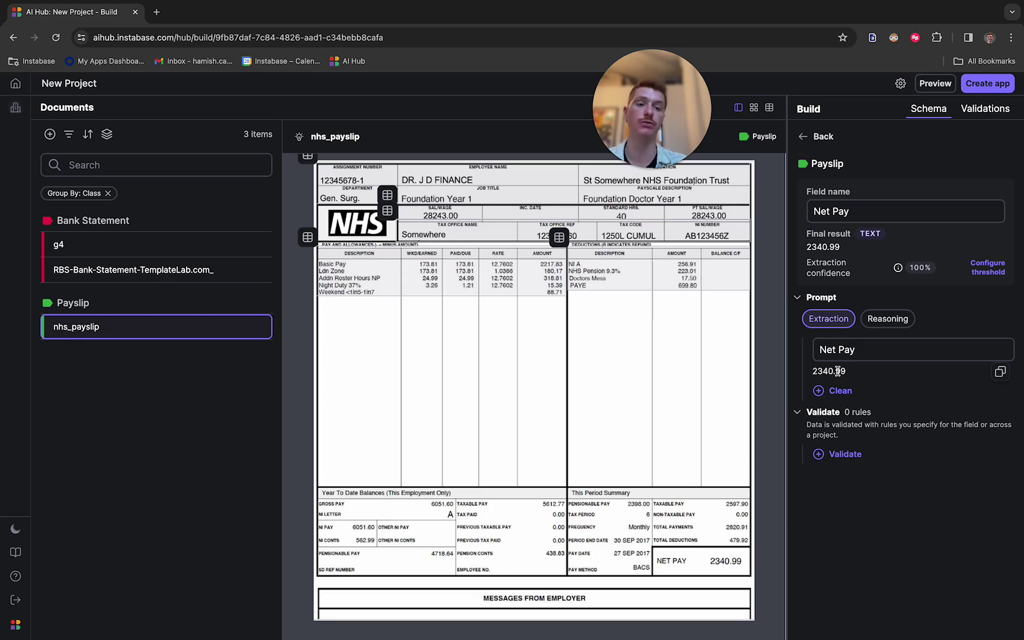
click(848, 455)
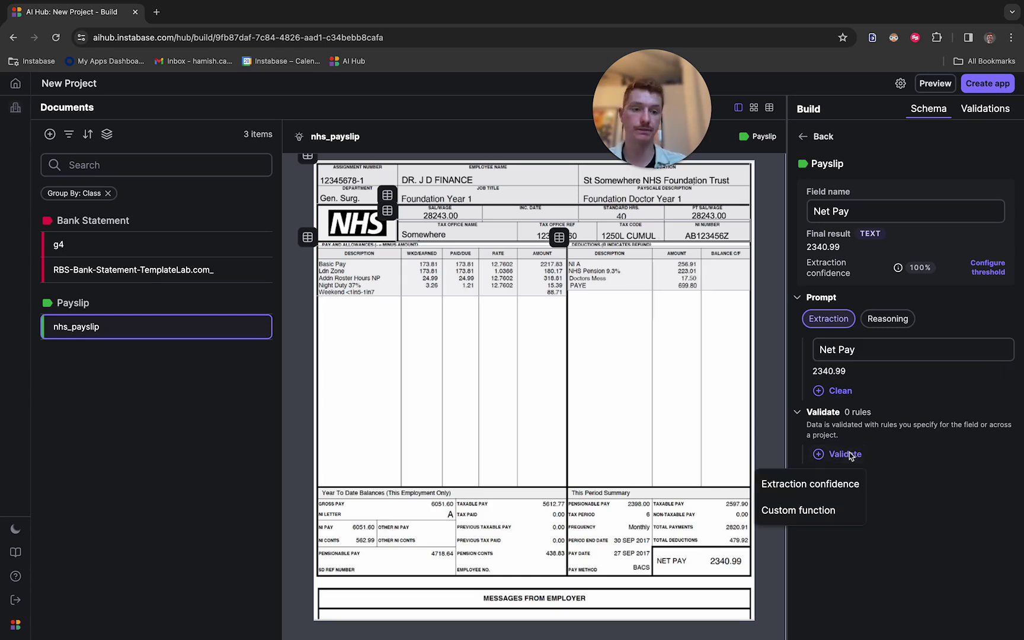
click(823, 484)
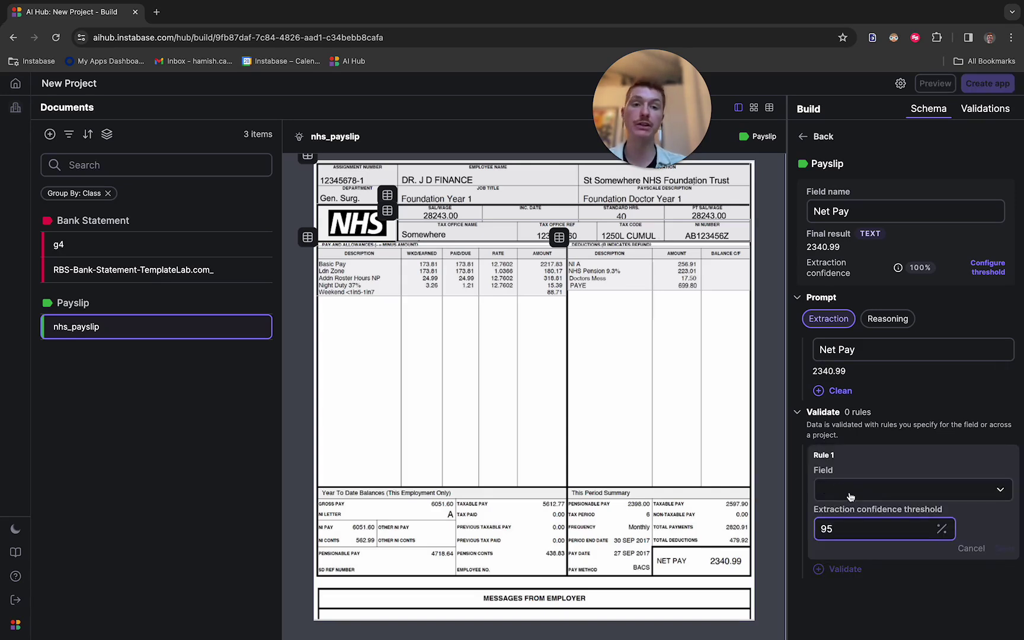
click(864, 496)
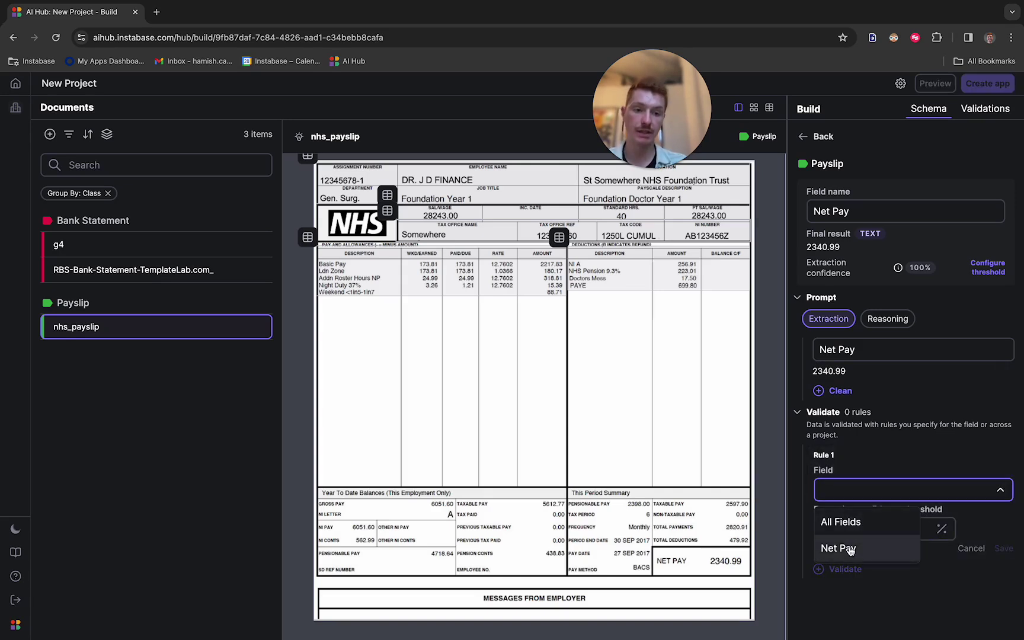
click(851, 546)
click(853, 532)
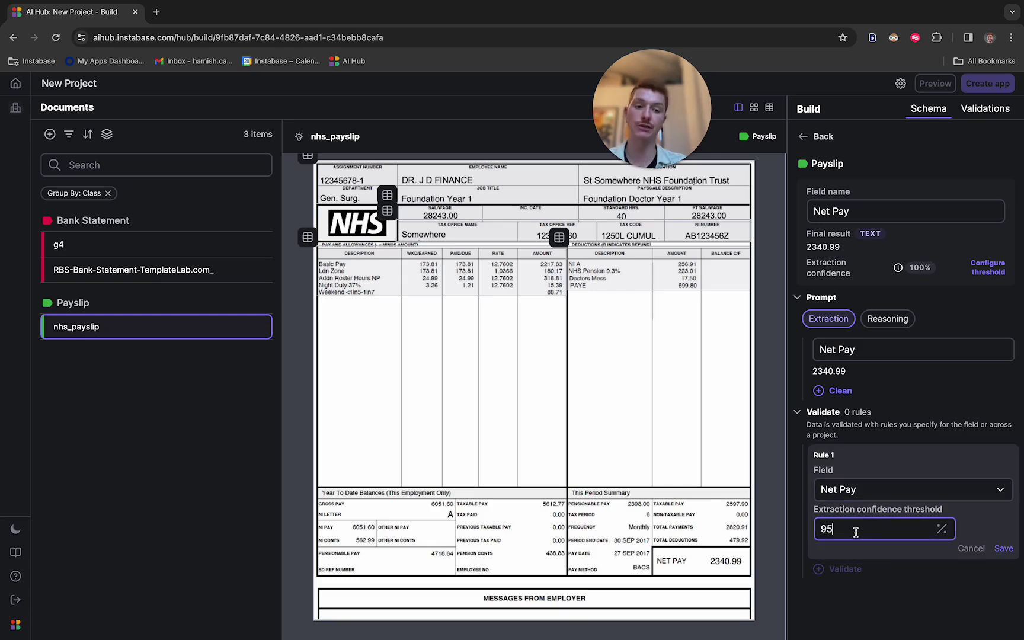
click(1002, 548)
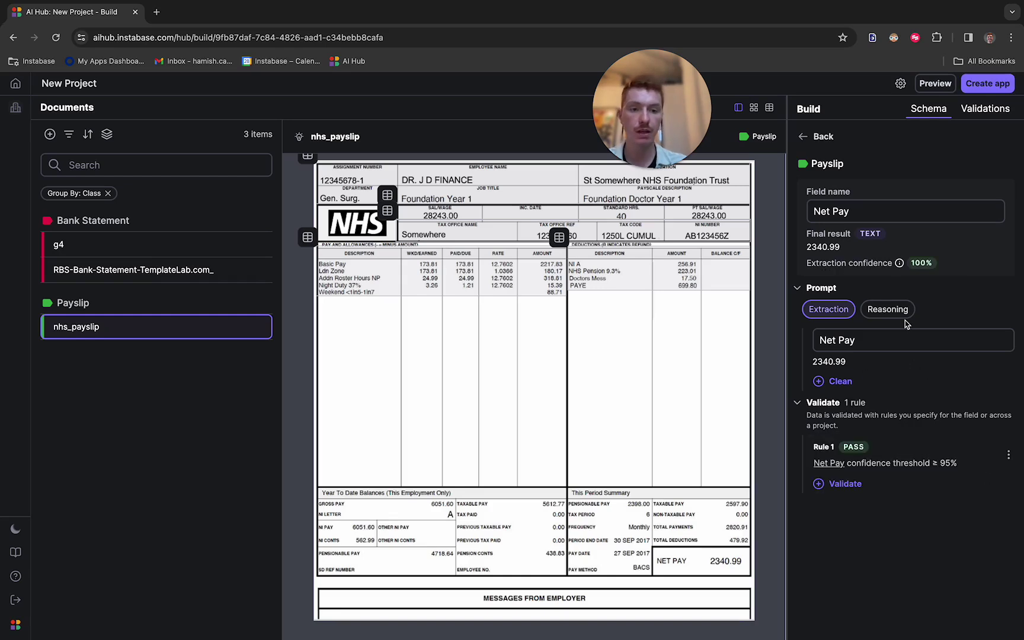
click(805, 137)
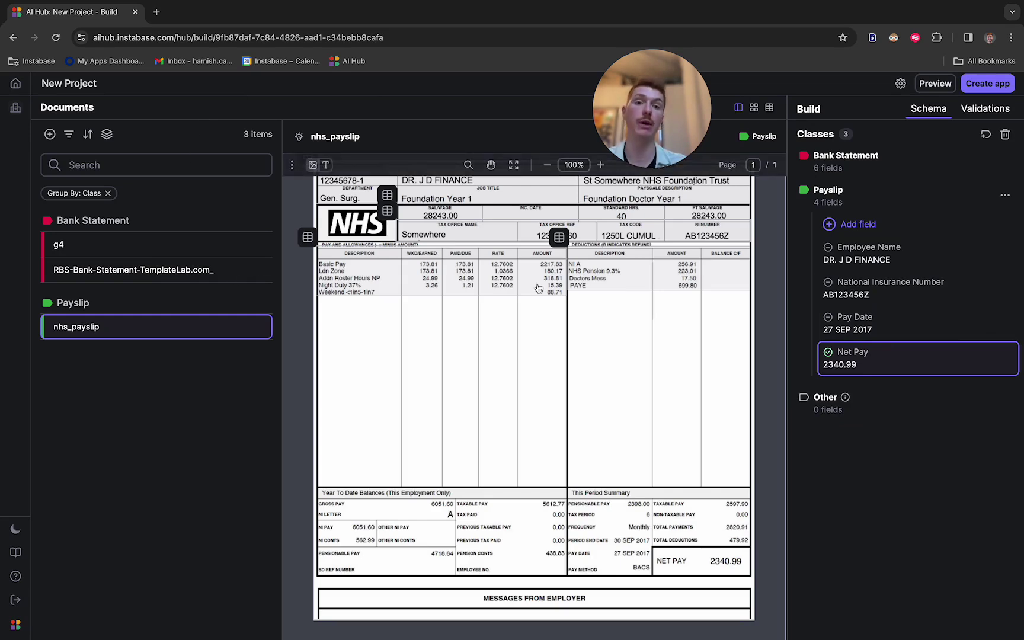
- Publish the project as an app named 'Natwest App'
click(998, 83)
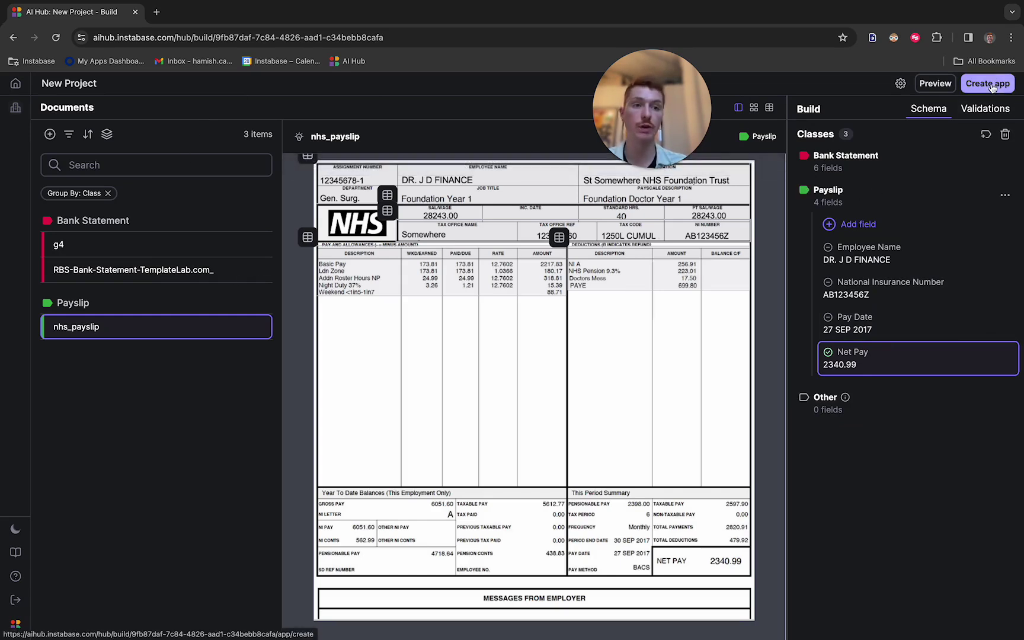
drag(348, 222, 247, 223)
text(Natwest App)
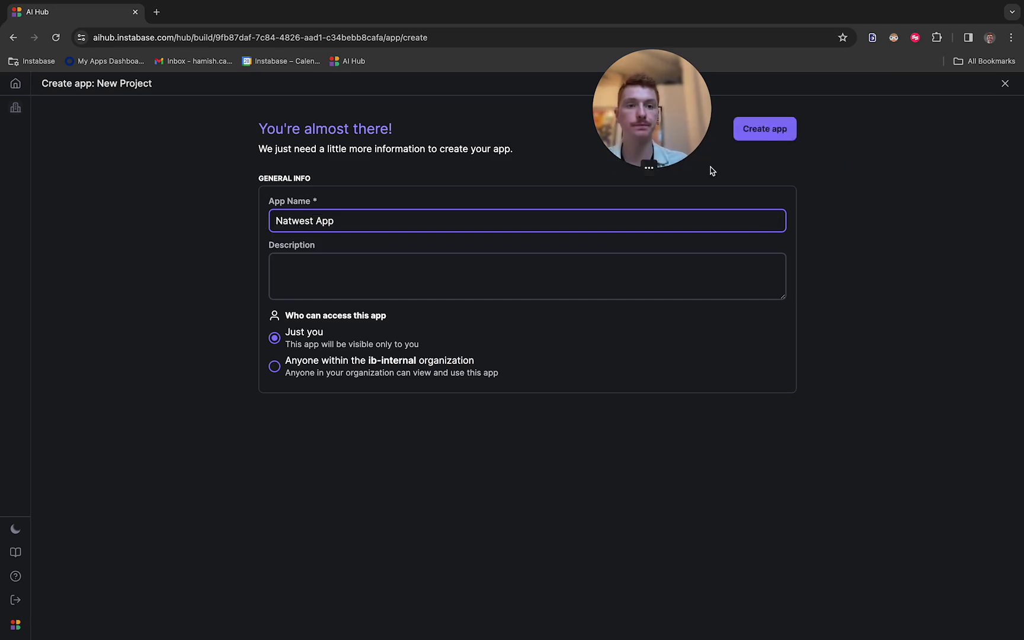
click(772, 135)
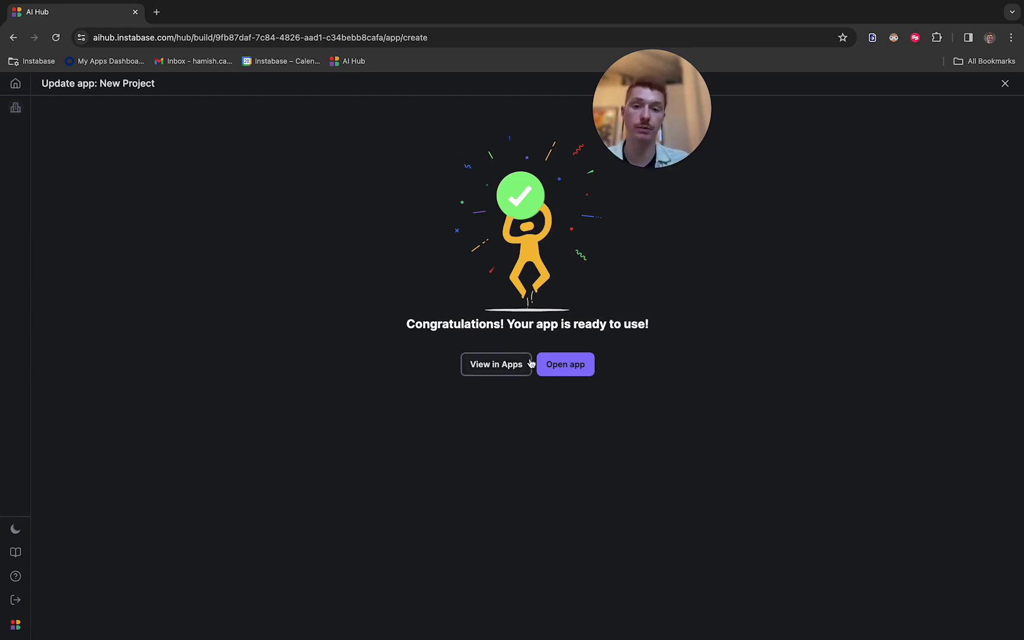
- In Natwest App, upload all four files from the Test folder, bakerypayslip.pdf through the last
click(557, 364)
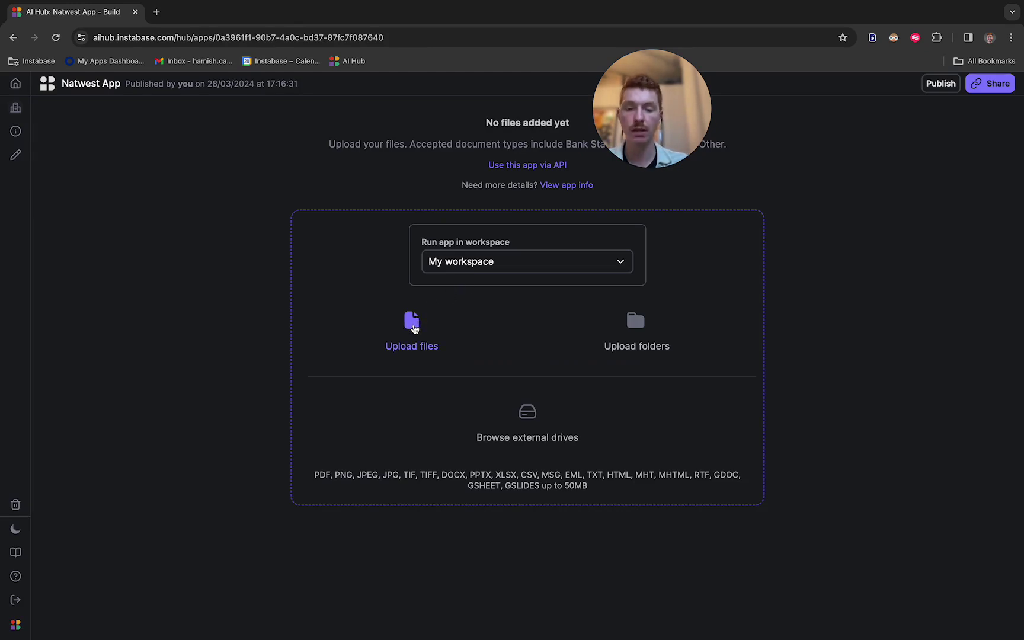
click(413, 320)
click(436, 277)
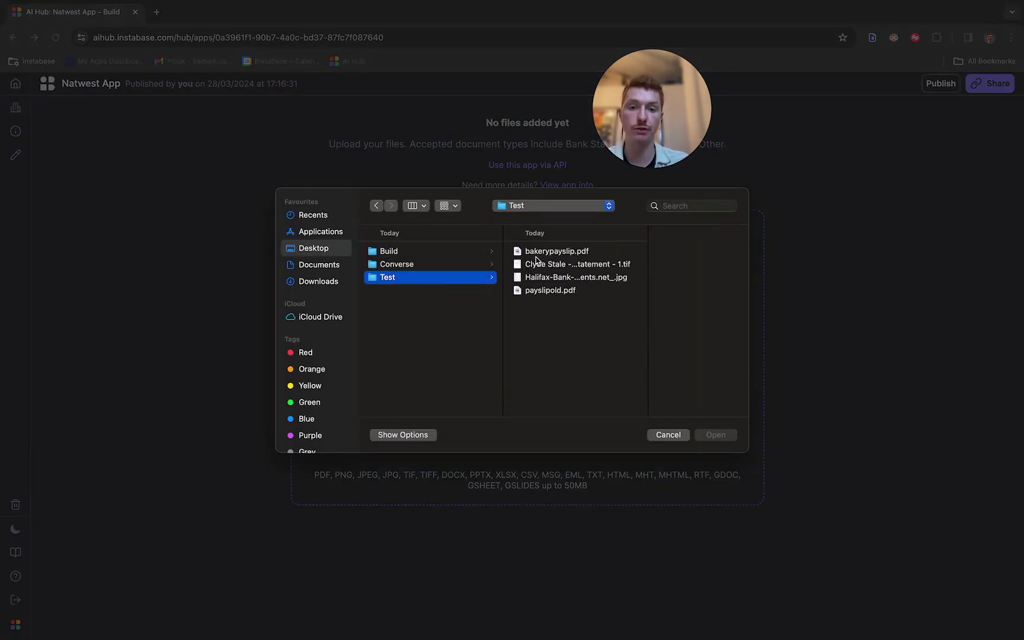
click(537, 252)
shift+click(518, 290)
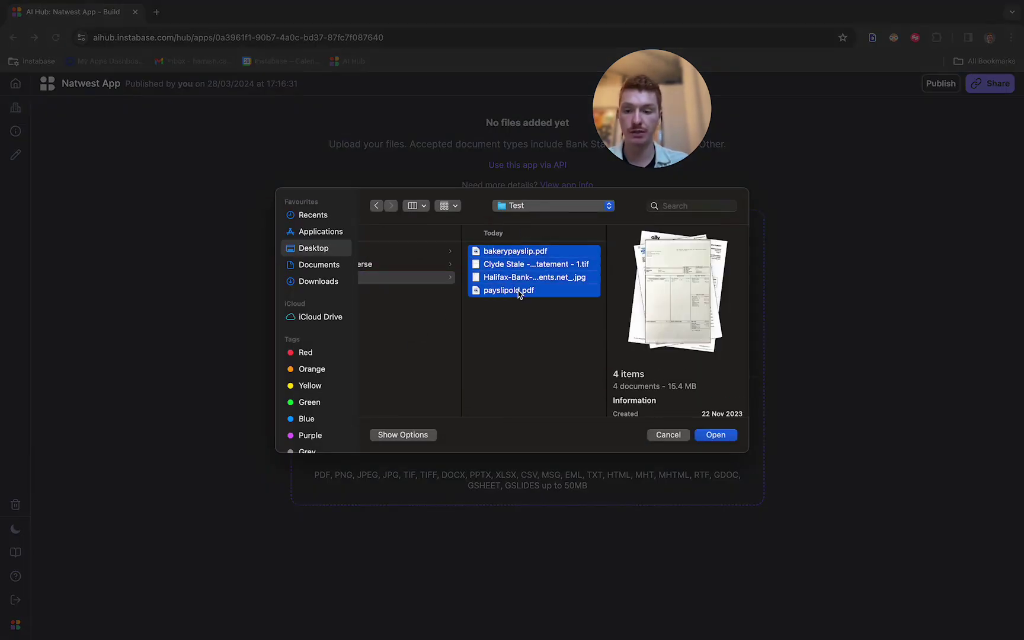
click(715, 434)
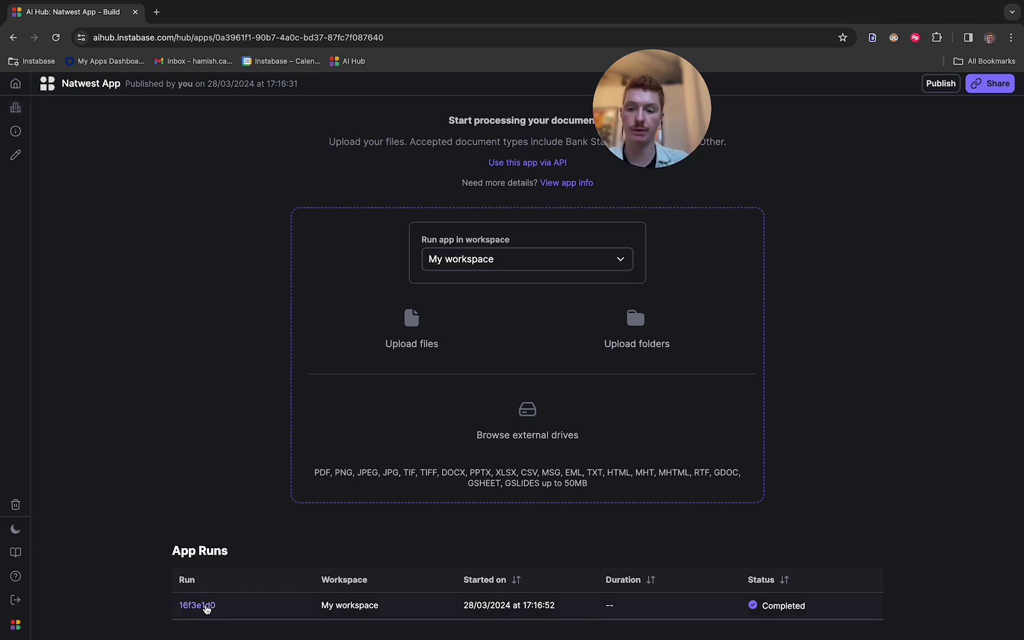
- Open the completed run and browse results for payslipold.pdf, the .tif statement and the Halifax statement
click(206, 607)
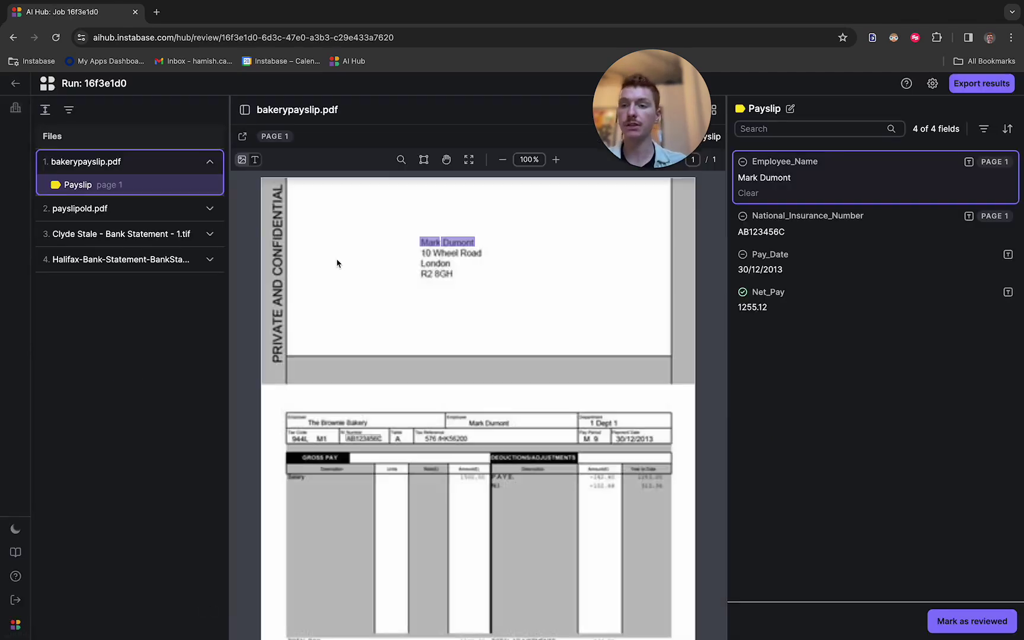
click(145, 210)
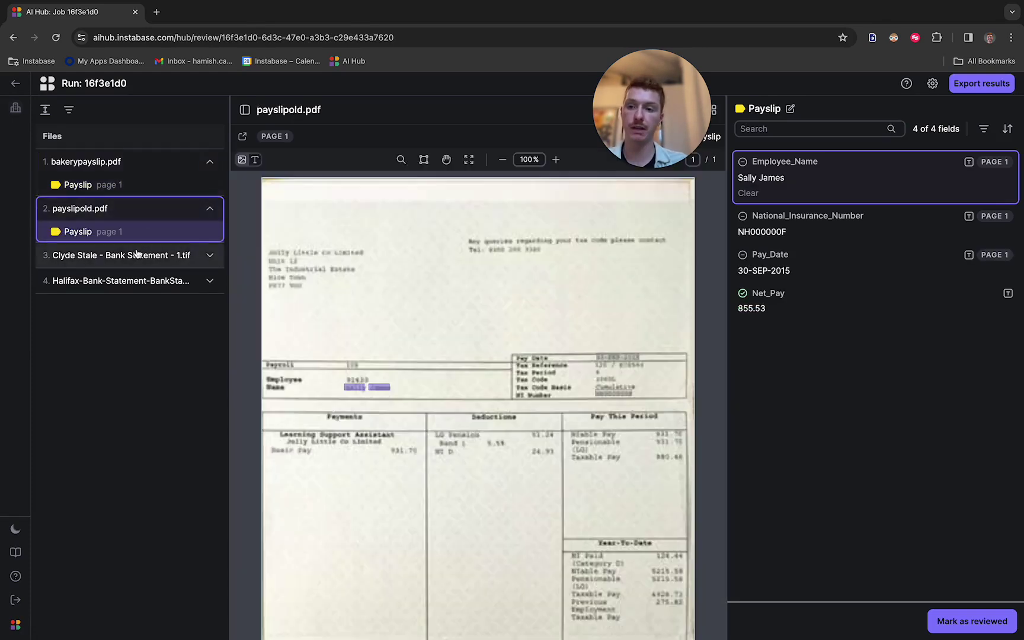
click(137, 254)
click(137, 303)
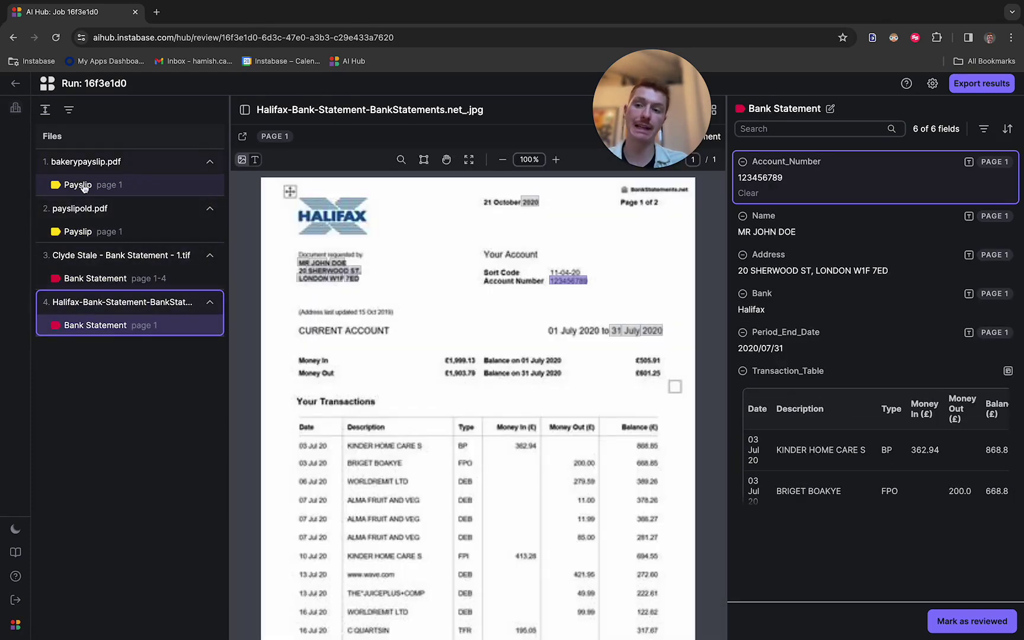
- Review bakerypayslip.pdf's payslip fields, then payslipold.pdf's, including Net Pay 855.53
click(143, 187)
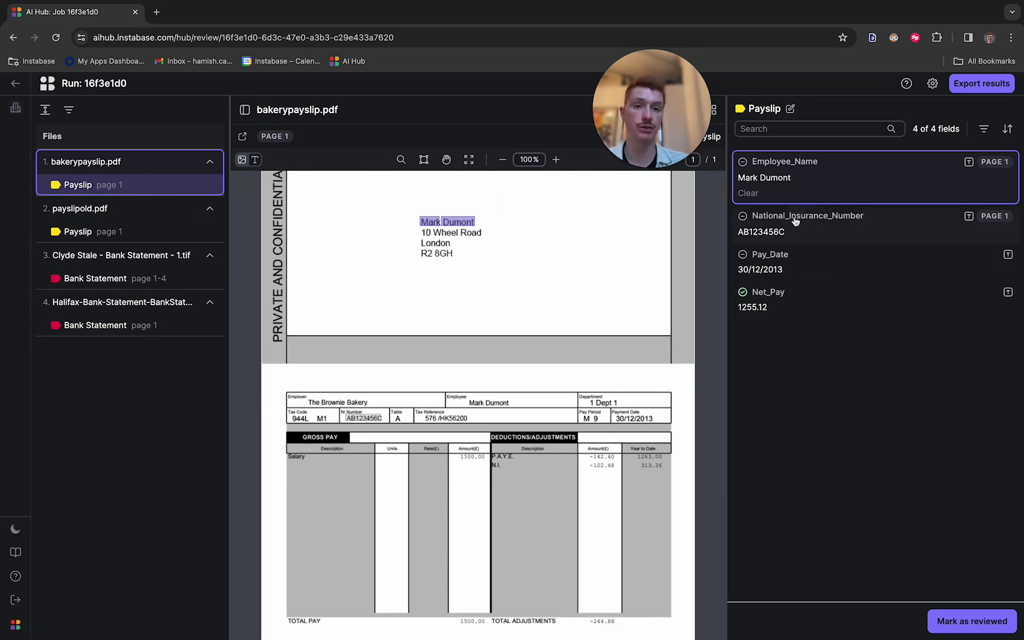
scroll(514, 274, down, 4)
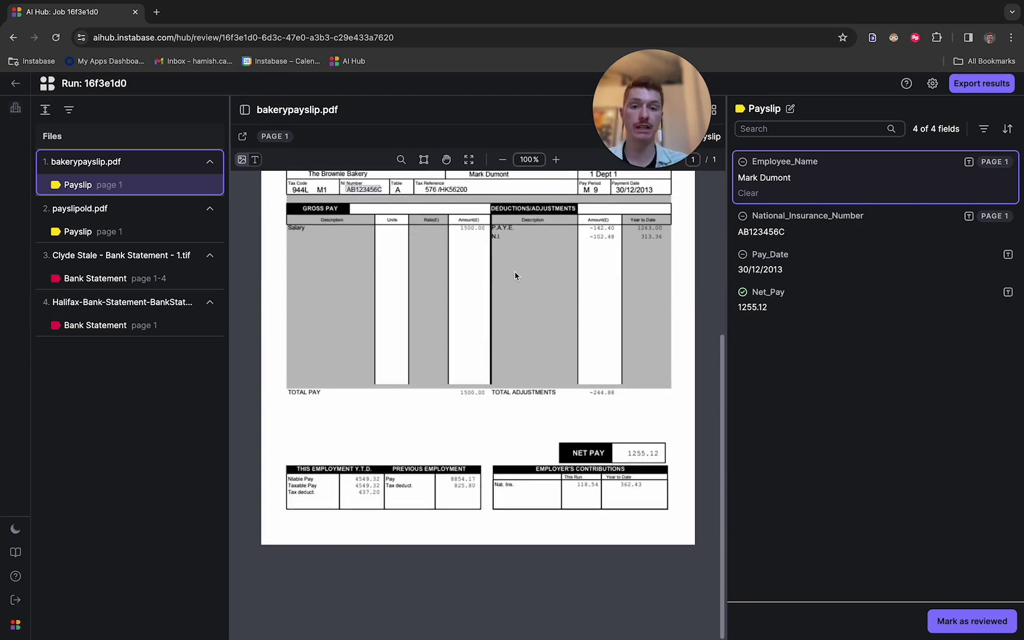
scroll(514, 274, up, 4)
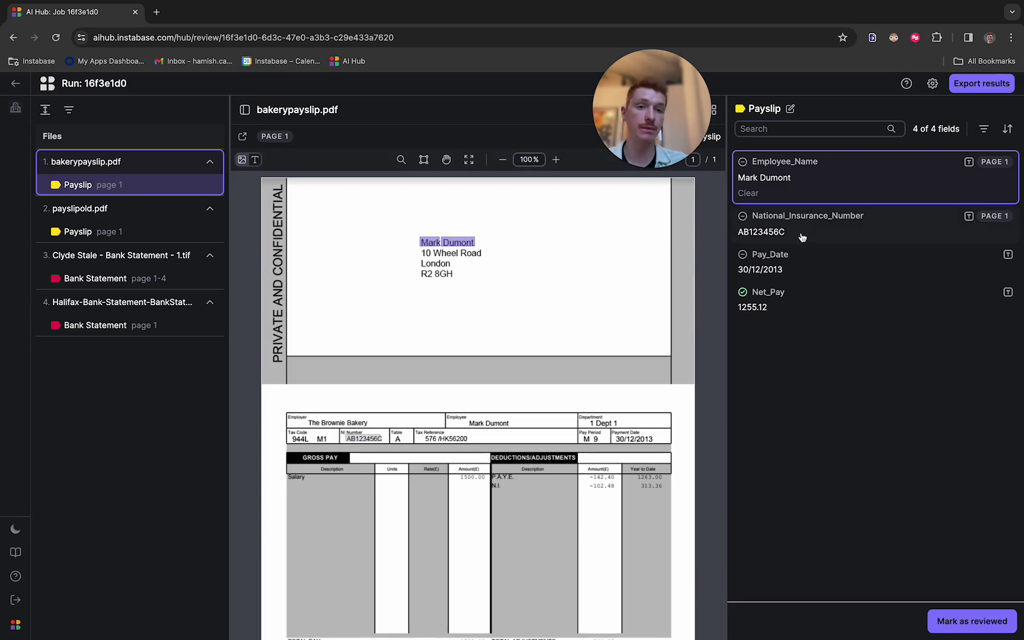
mouse_move(744, 293)
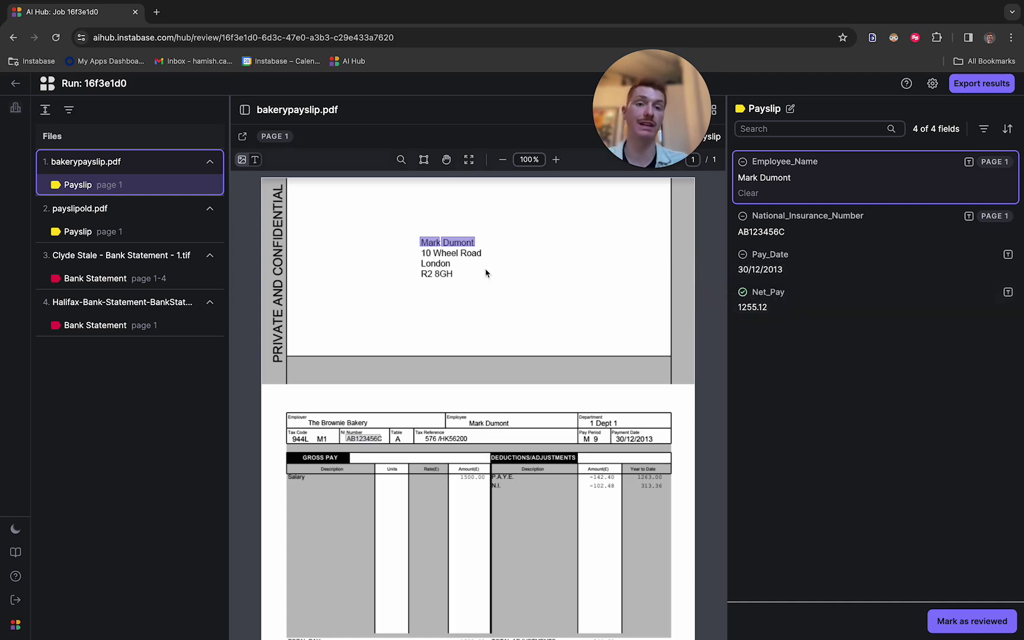
click(160, 234)
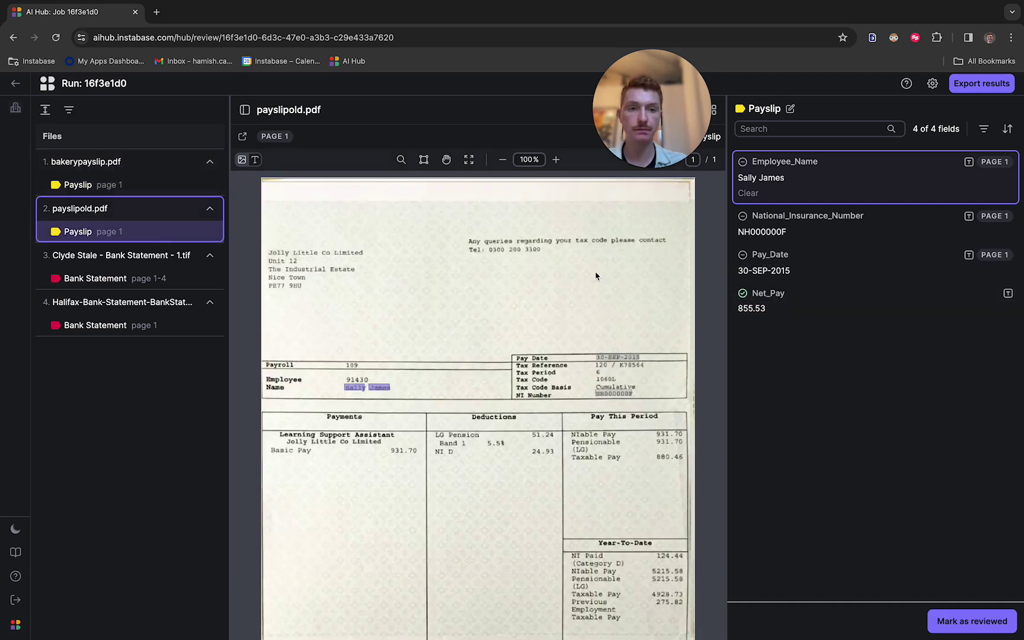
scroll(640, 245, down, 3)
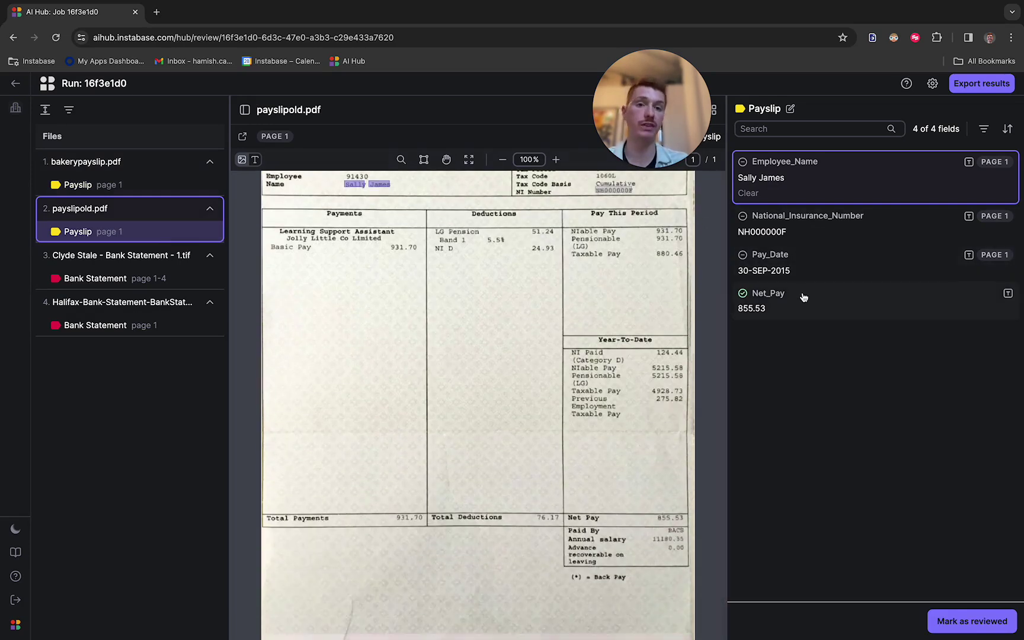
- Inspect the .tif statement's period end date and transaction table, then view Halifax results' export options
click(149, 282)
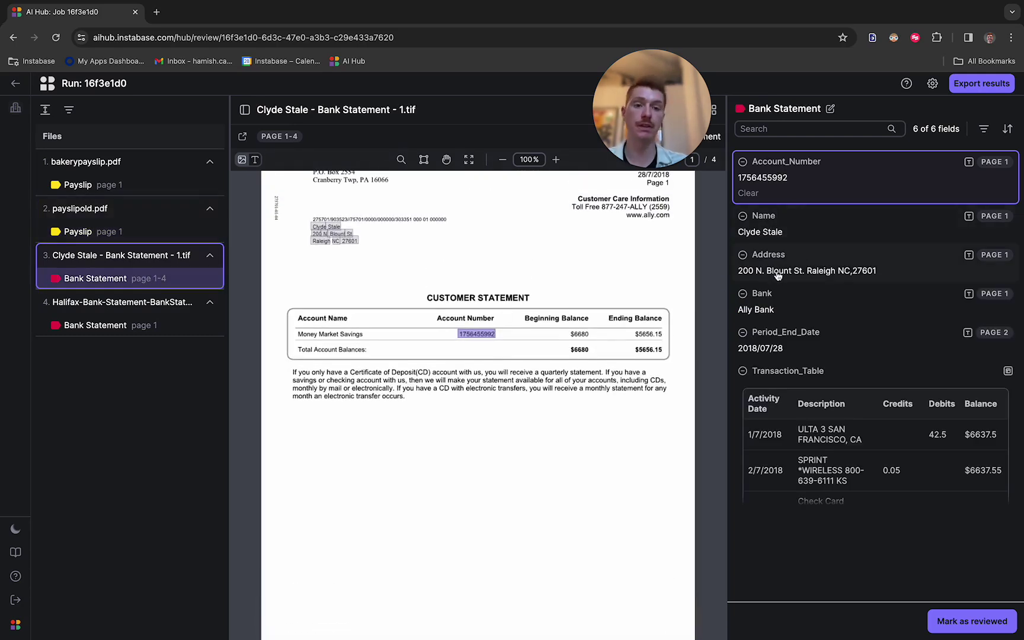
click(811, 345)
scroll(588, 395, down, 12)
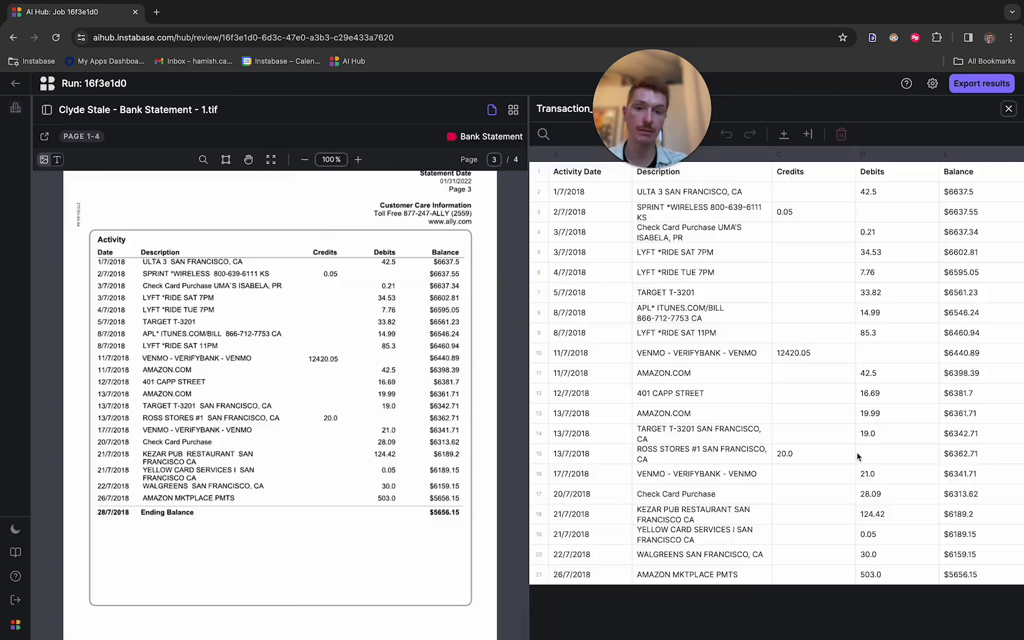
click(855, 442)
scroll(832, 304, right, 2)
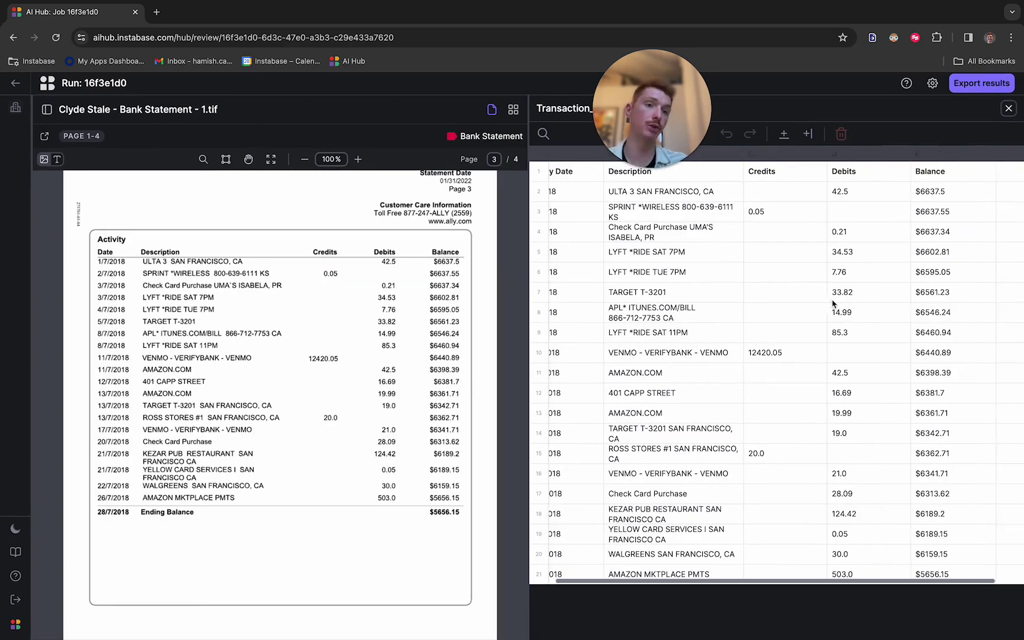
click(1007, 109)
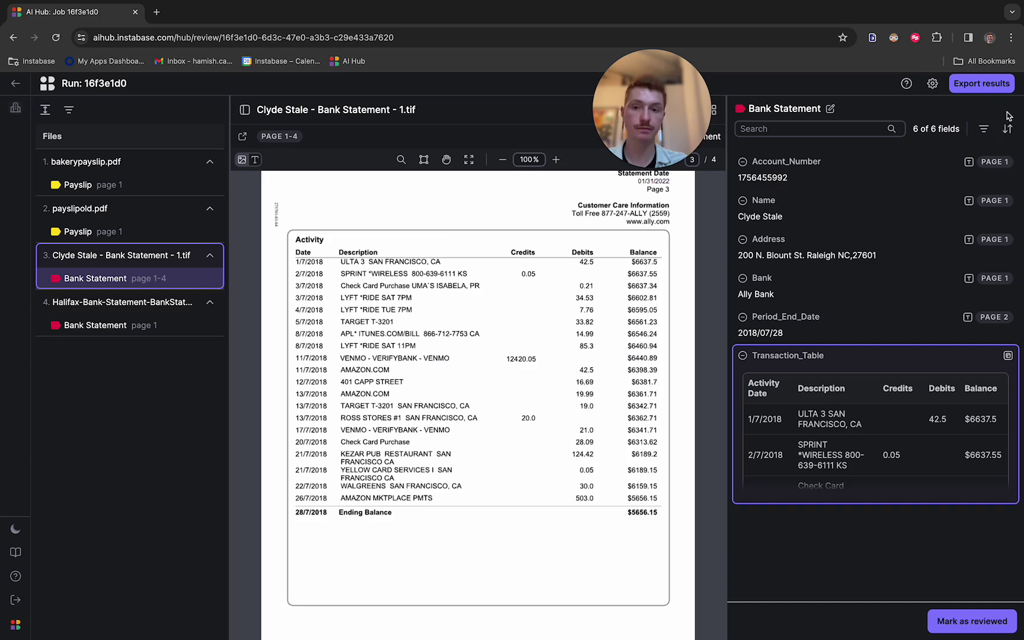
click(151, 323)
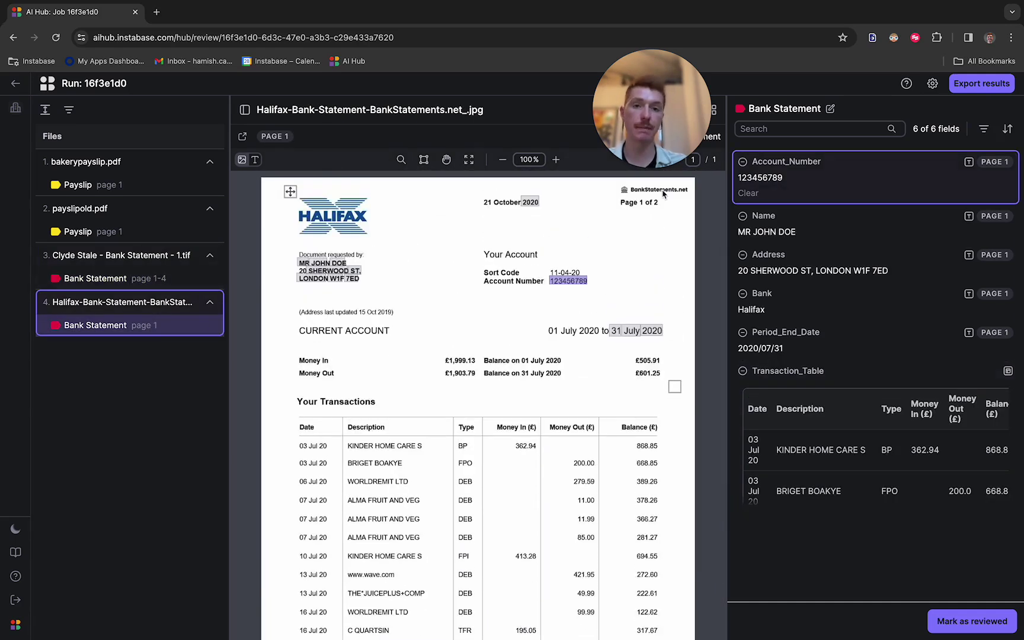
click(971, 88)
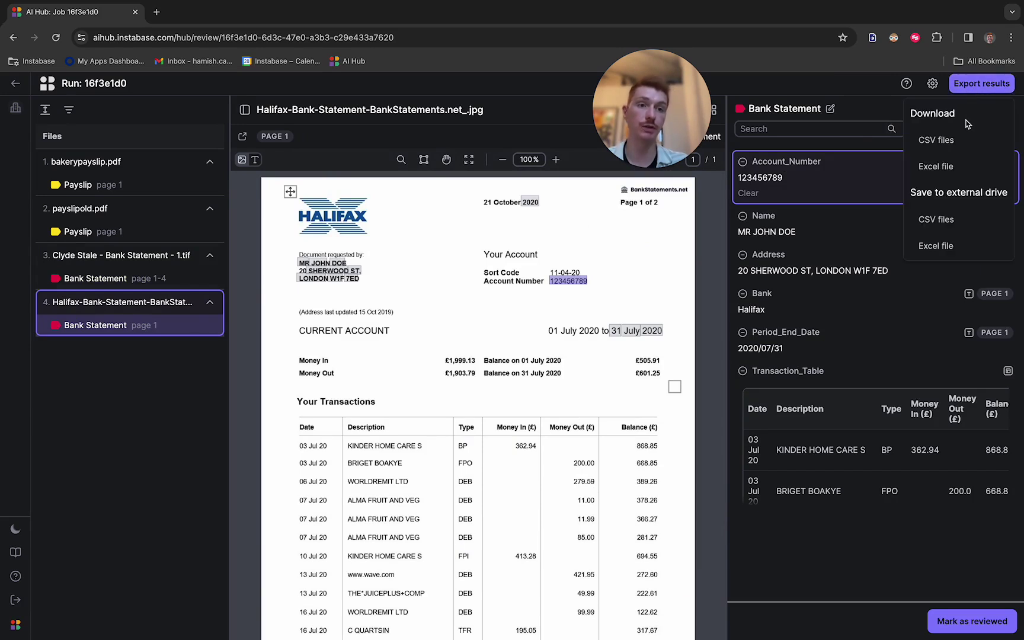